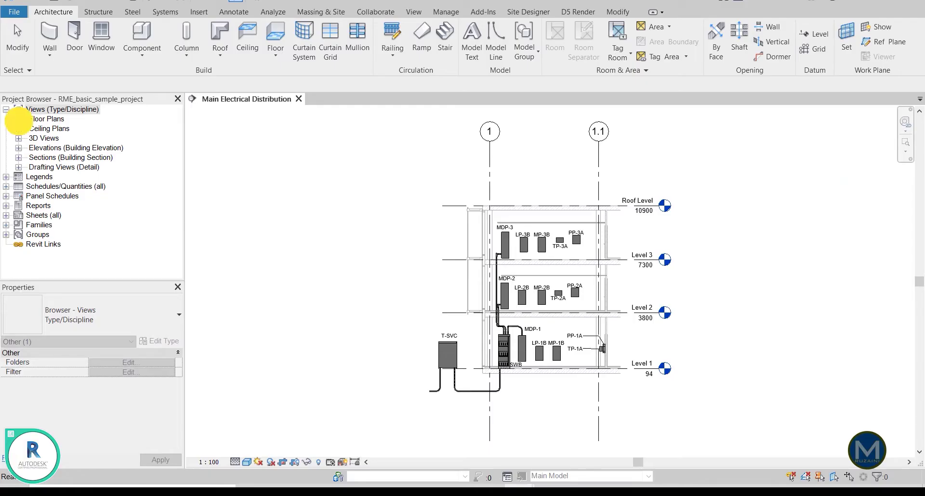
Step: Expand the mechanical floor plans in the project's view list and open the Level 1 HVAC Duct Plan
left_click(18, 119)
left_click(18, 147)
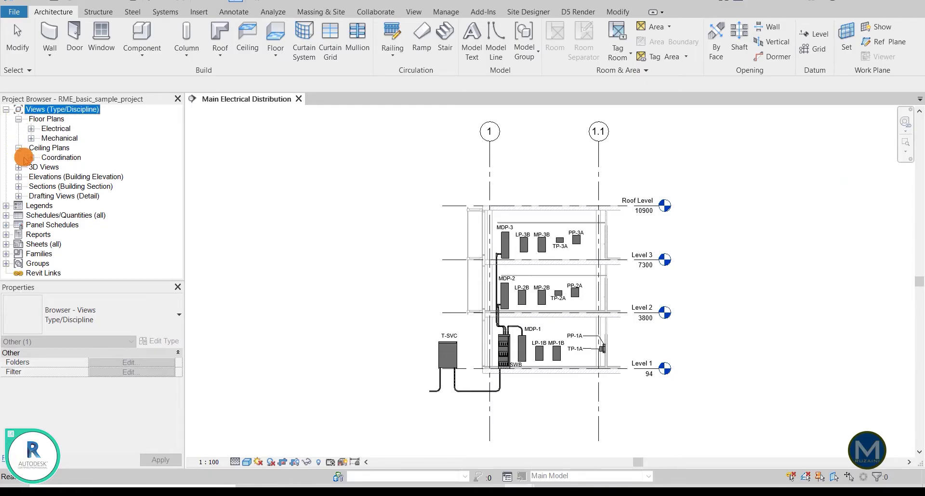
left_click(18, 147)
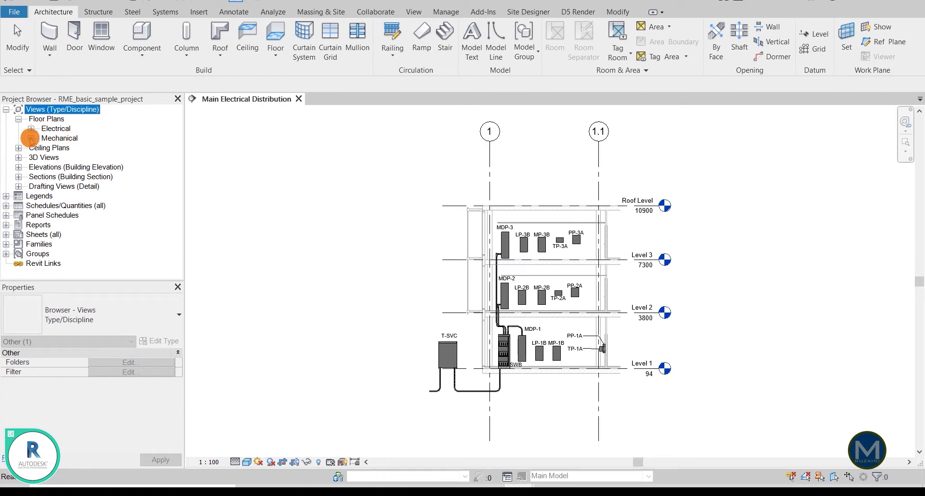
left_click(30, 138)
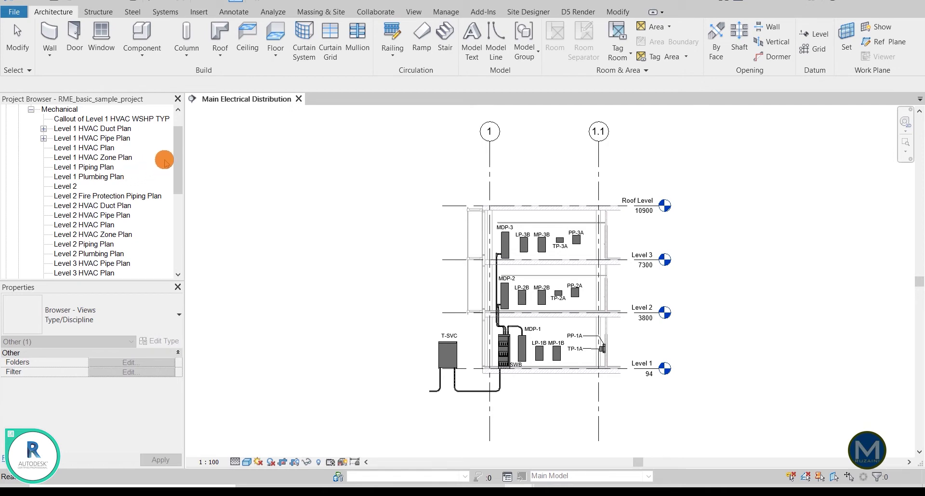
scroll(170, 145, "up", 2)
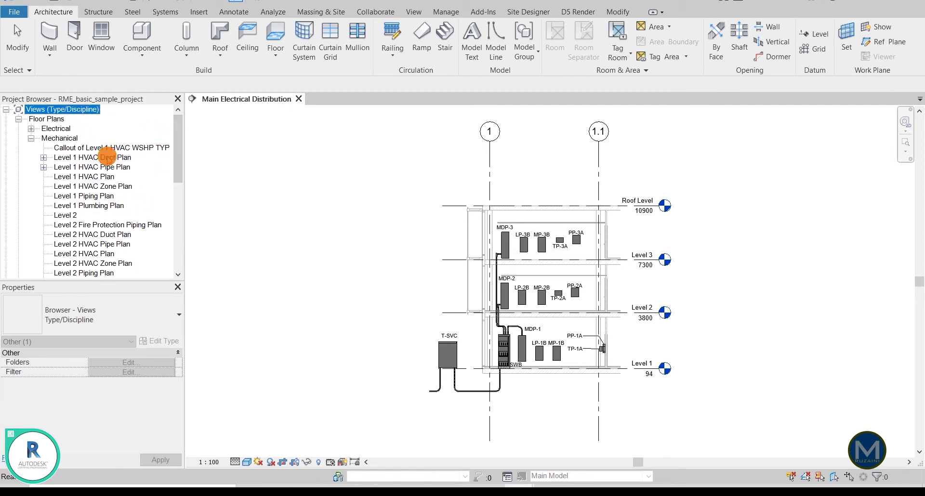
double_click(107, 157)
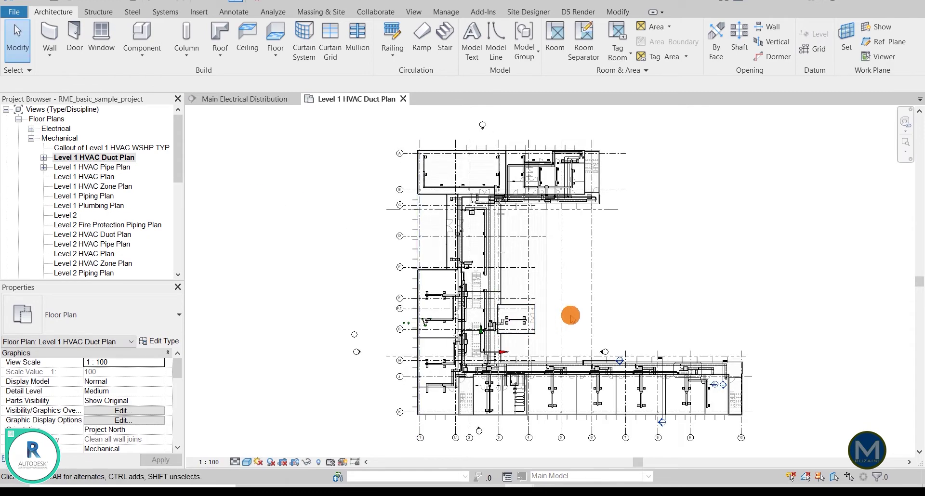
middle_click_drag(567, 309, 438, 278)
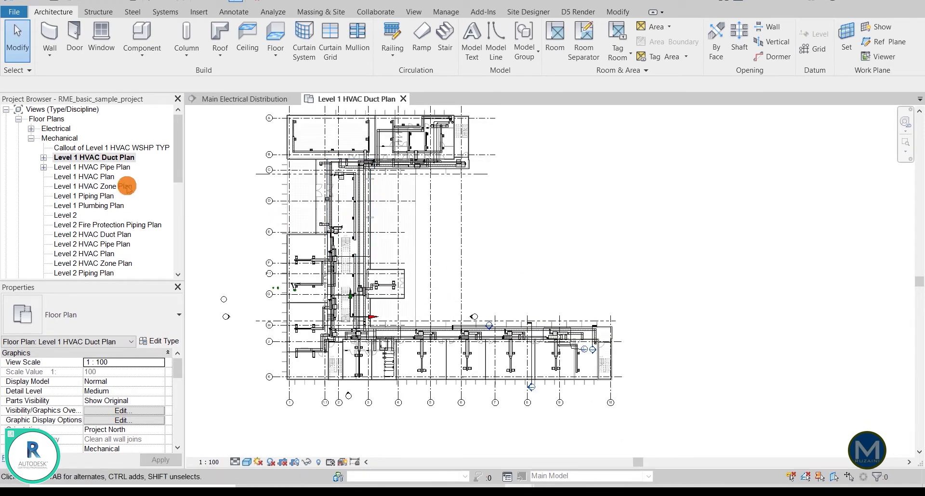
Step: Open the Level 1 HVAC Plan and close the Level 1 HVAC Duct Plan view
left_click(104, 176)
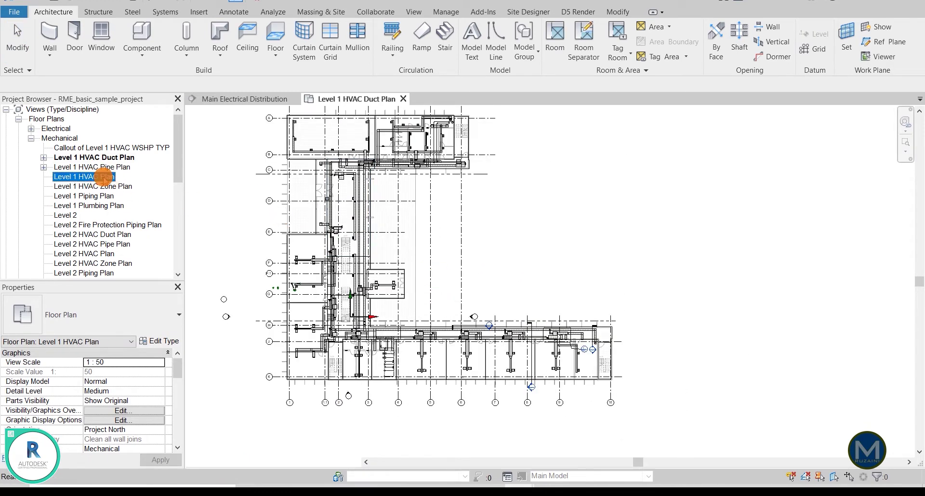
double_click(103, 177)
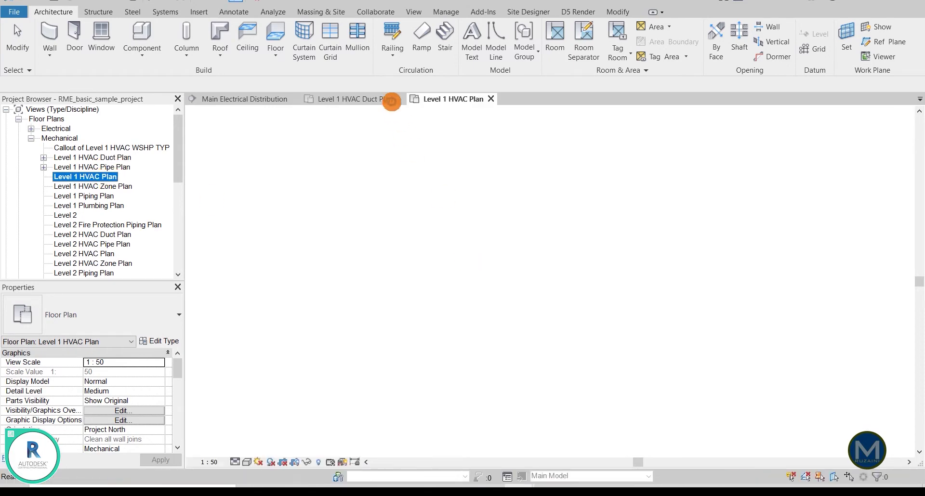
left_click(405, 215)
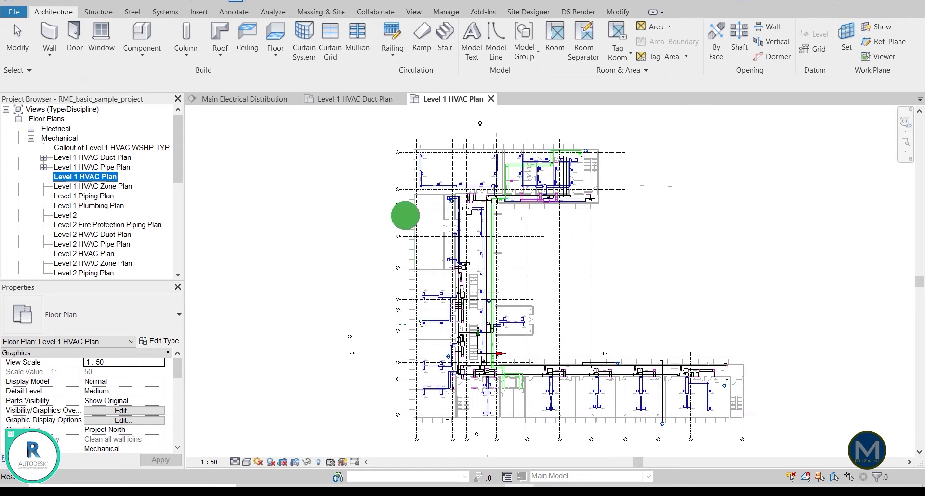
middle_click_drag(450, 209, 367, 186)
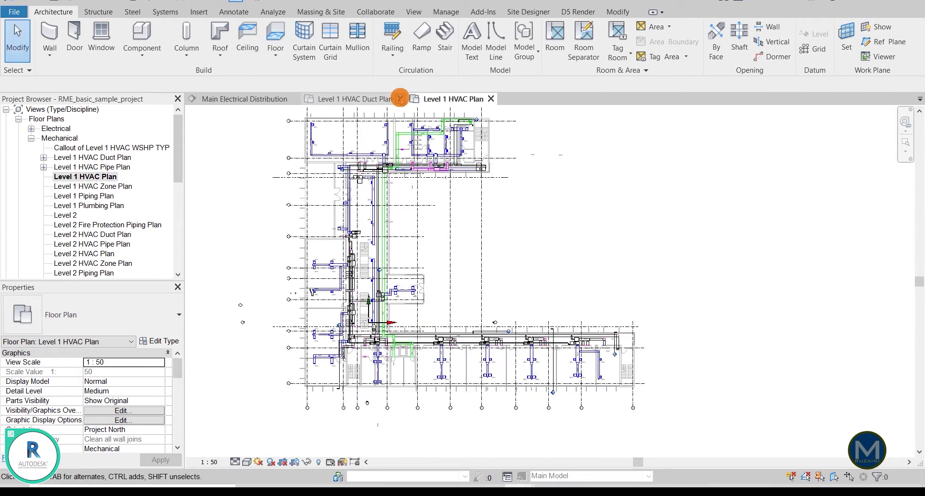
left_click(402, 99)
middle_click_drag(393, 237, 396, 248)
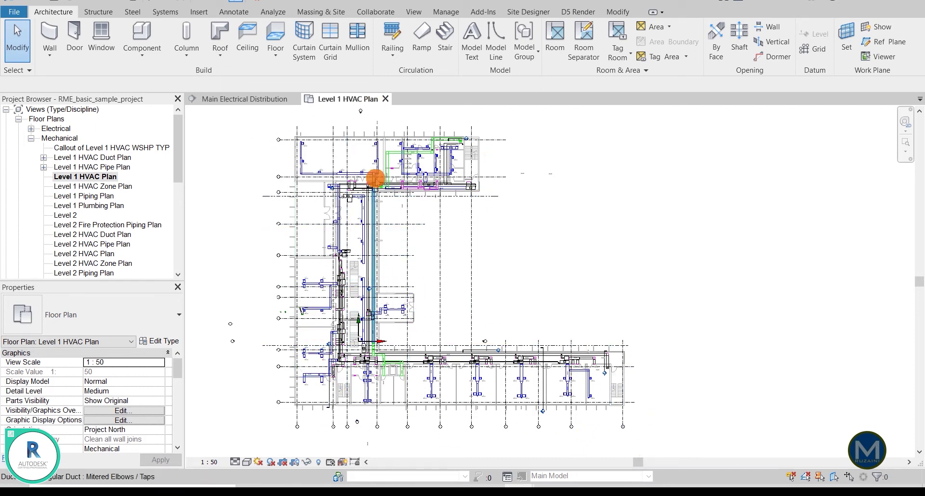
mouse_move(560, 289)
middle_mouse_down()
mouse_move(528, 305)
mouse_move(516, 300)
middle_mouse_up()
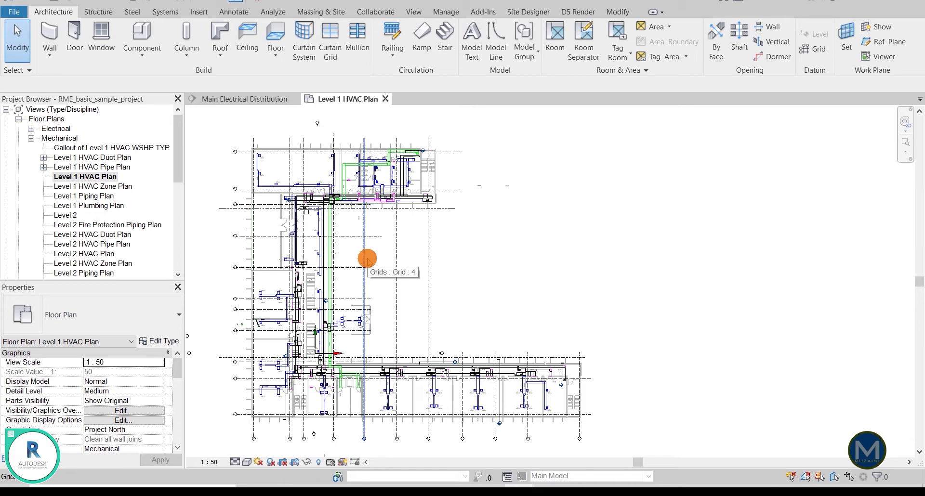
middle_click_drag(367, 259, 367, 247)
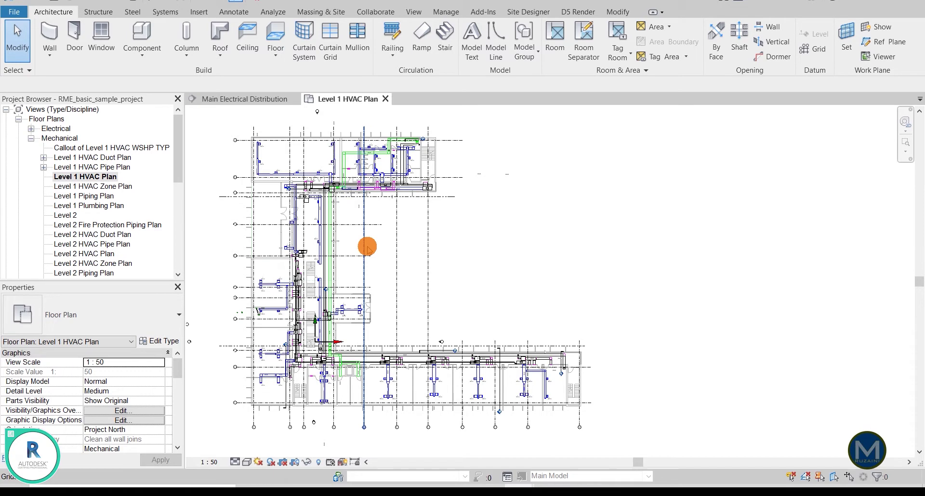
middle_click_drag(367, 247, 407, 276)
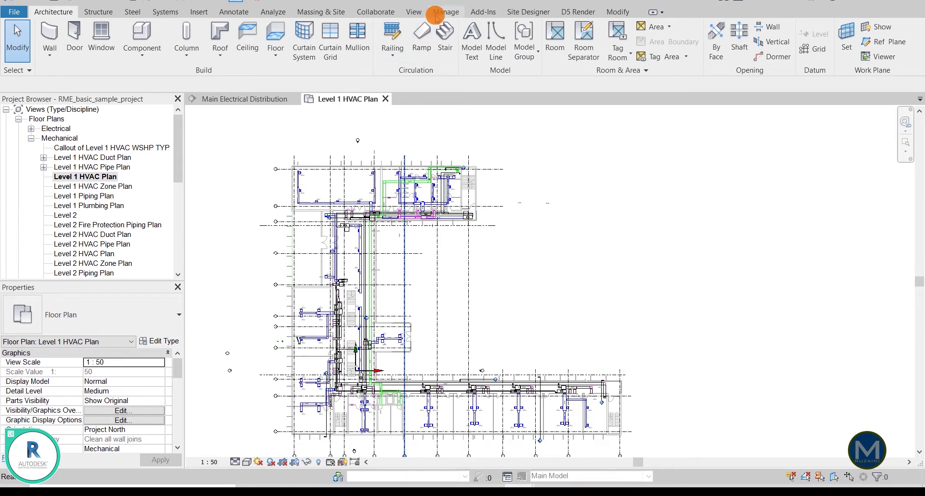
middle_click_drag(473, 222, 473, 220)
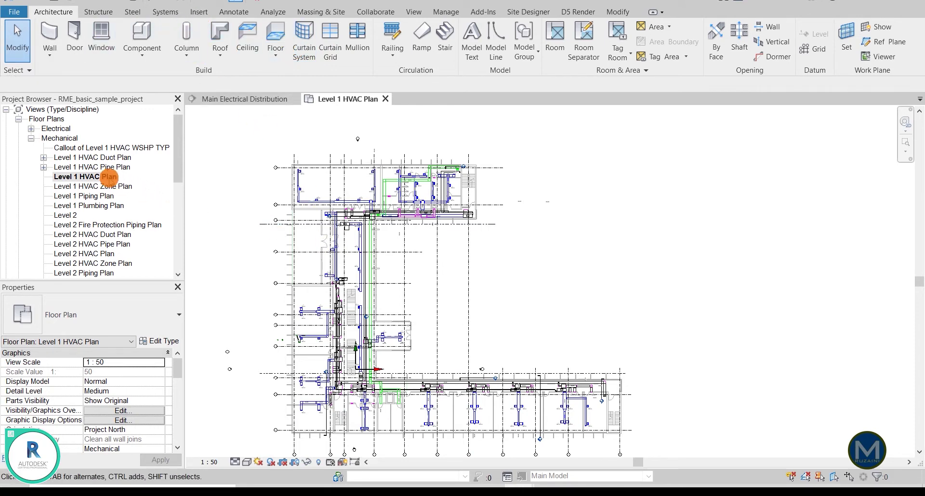
right_click(110, 177)
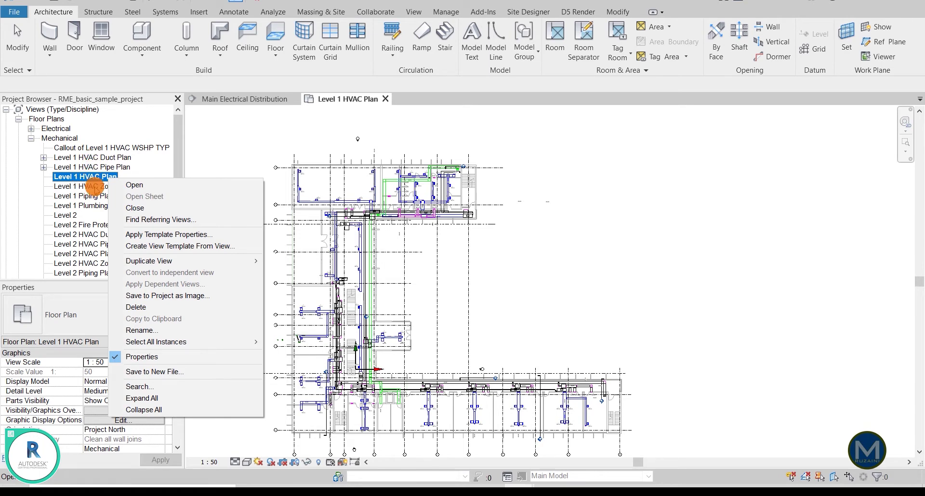
left_click(289, 189)
scroll(320, 215, "up", 3)
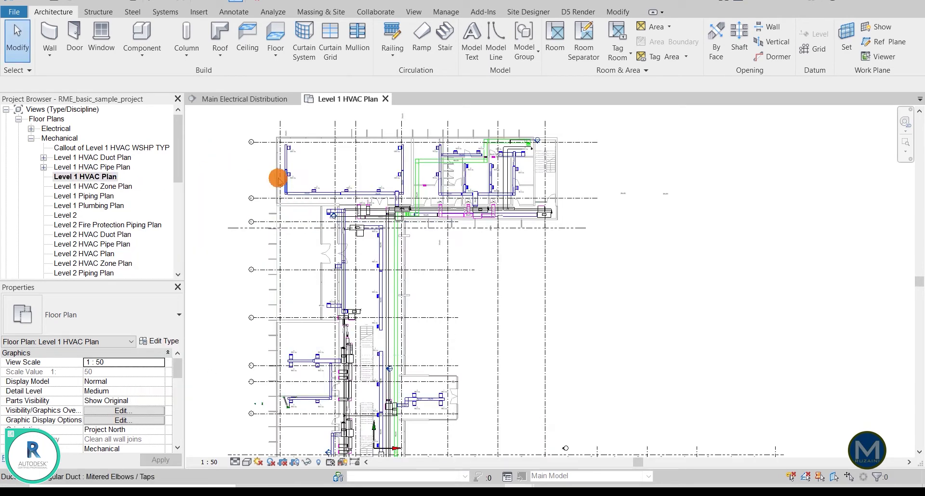
scroll(363, 200, "down", 2)
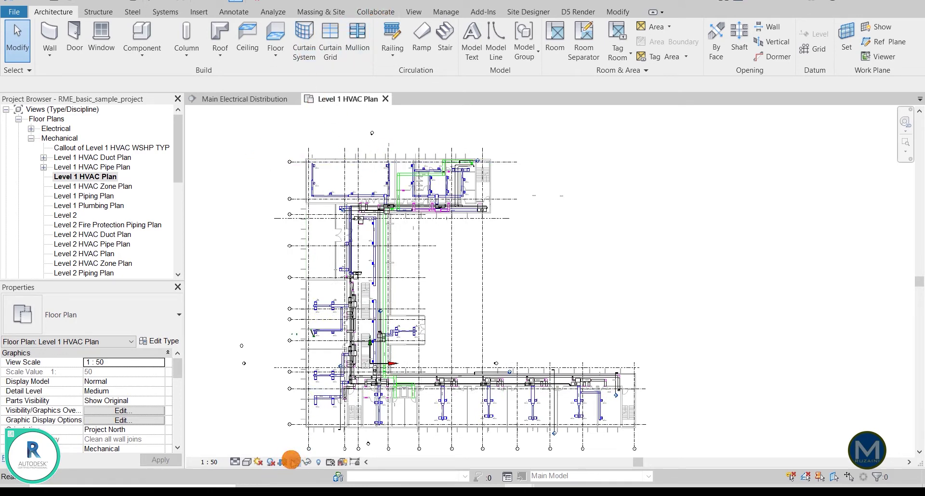
Step: Show the Level 1 HVAC Plan's crop region and move its lower edge slightly closer to the building
left_click(293, 462)
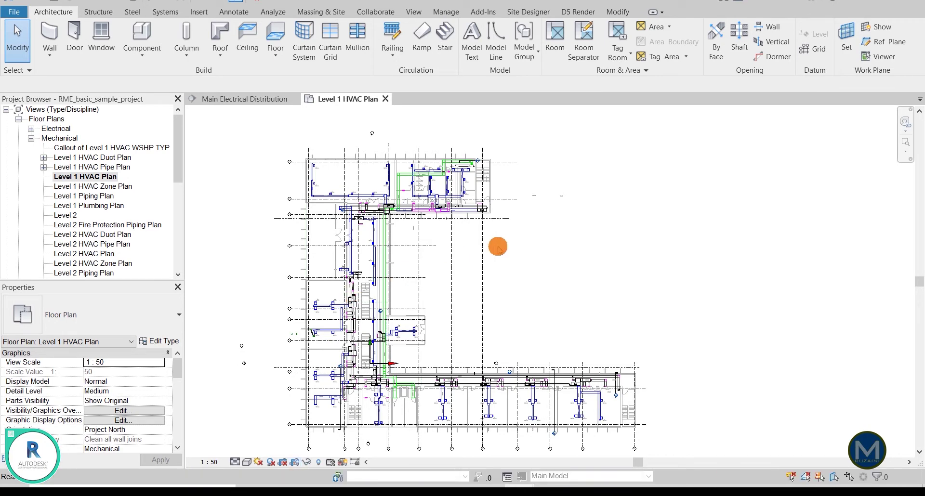
scroll(499, 248, "down", 5)
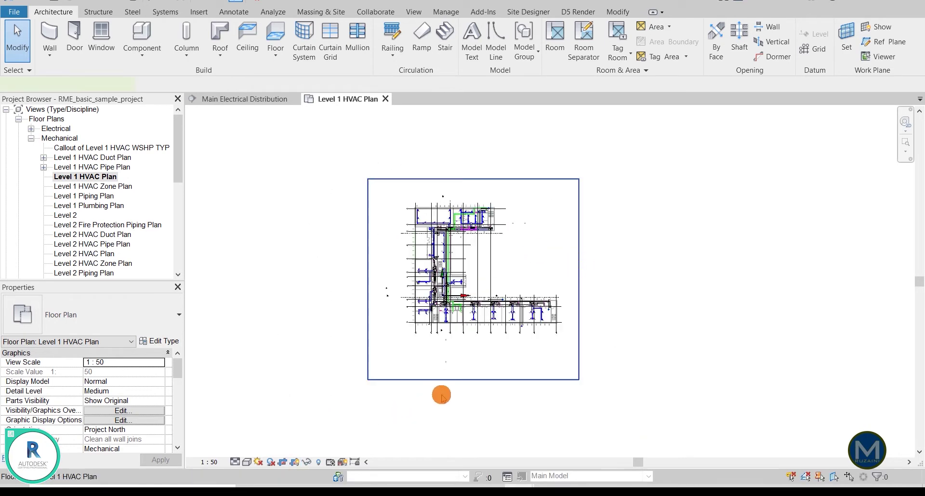
left_click(469, 382)
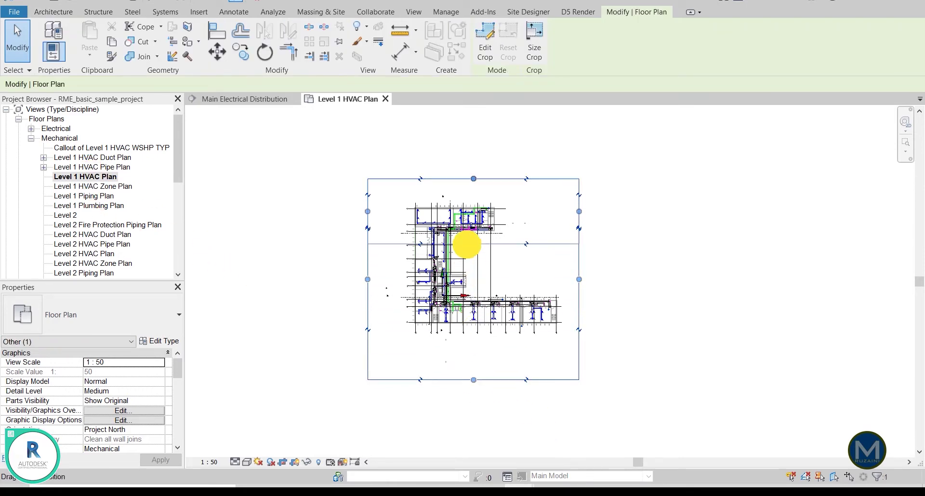
left_click_drag(480, 380, 480, 373)
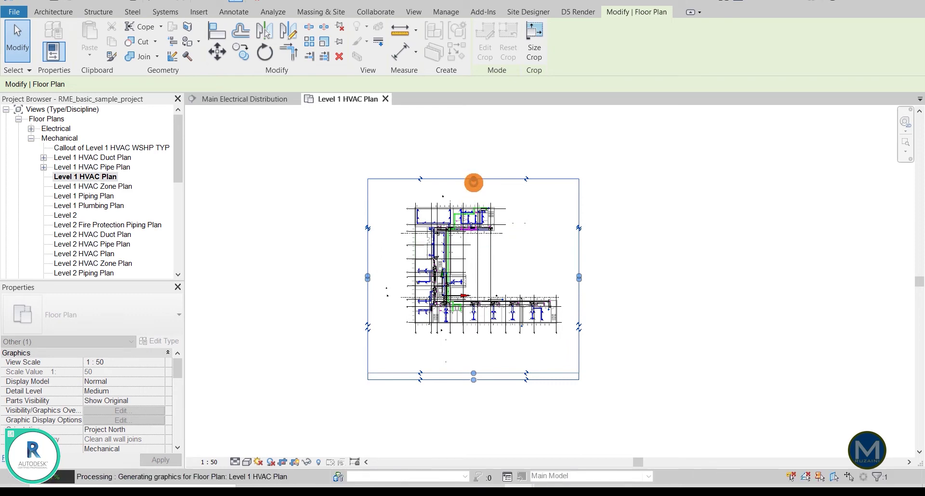
Step: Tighten the crop region's lower and upper edges around the building and hide the crop region
scroll(473, 183, "up", 1)
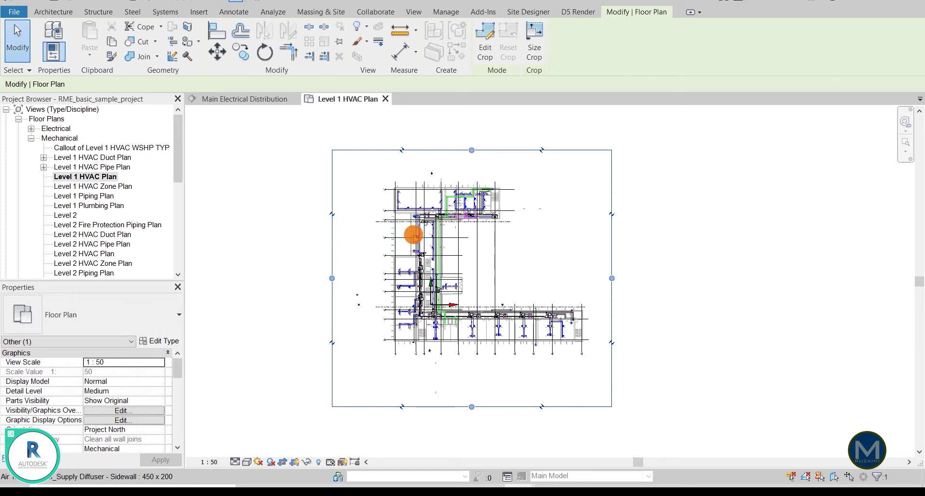
left_click_drag(472, 407, 472, 367)
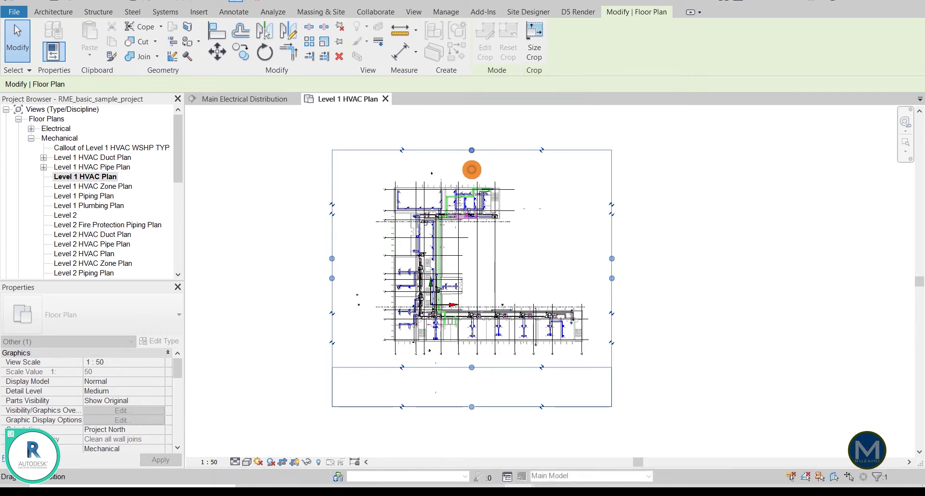
left_click_drag(472, 170, 472, 169)
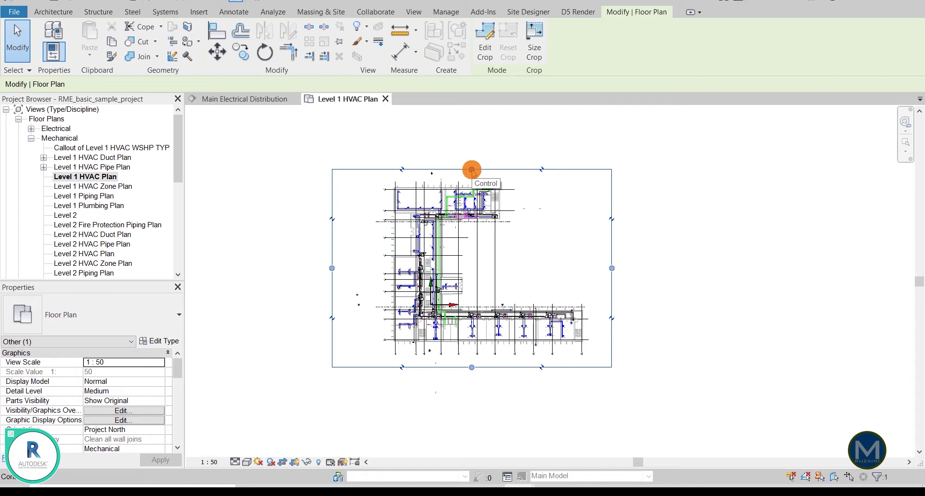
left_click(293, 462)
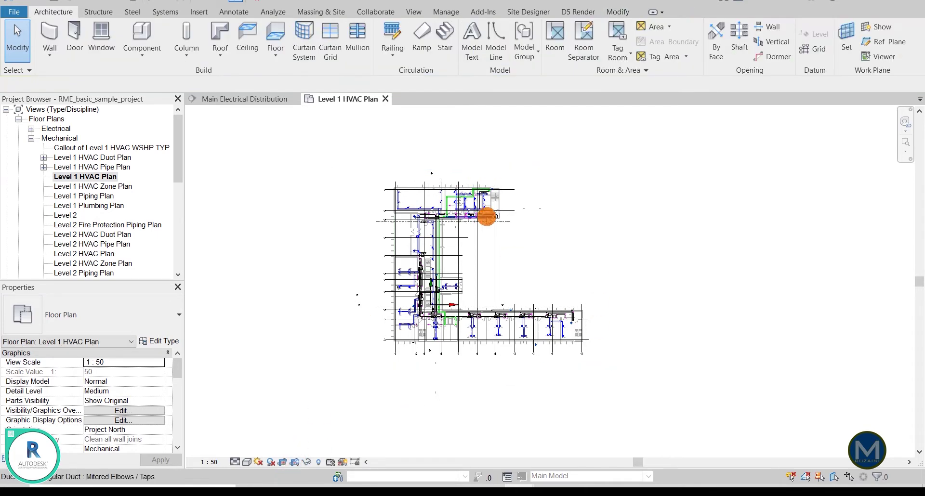
middle_click_drag(485, 211, 440, 246)
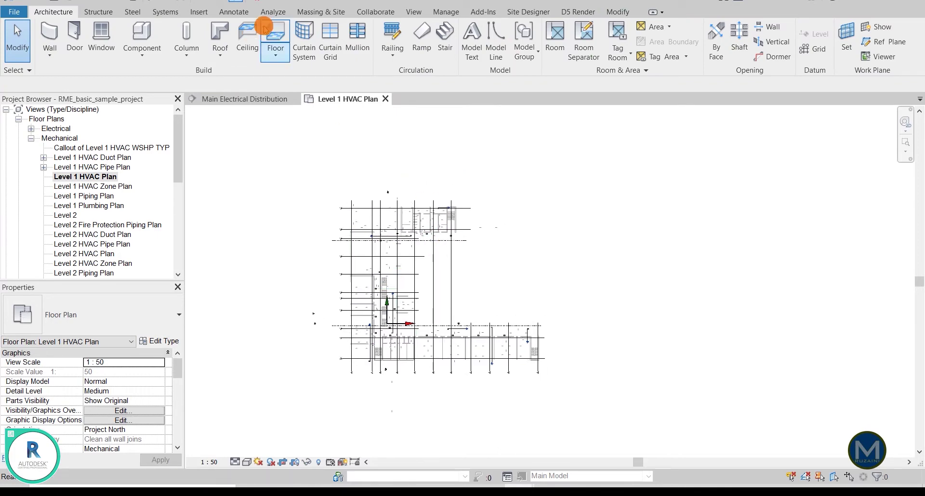
Step: Start a new scope box in the Level 1 HVAC Plan and name it Wing A
left_click(414, 12)
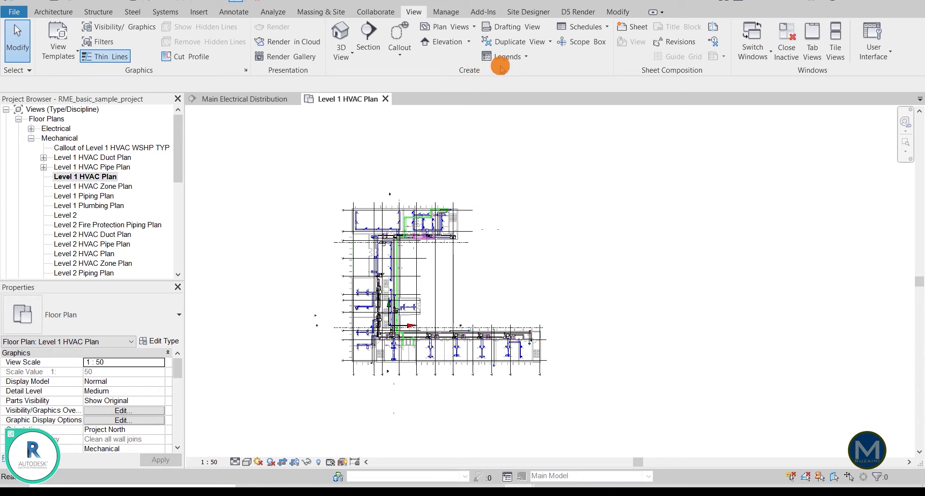
left_click(591, 41)
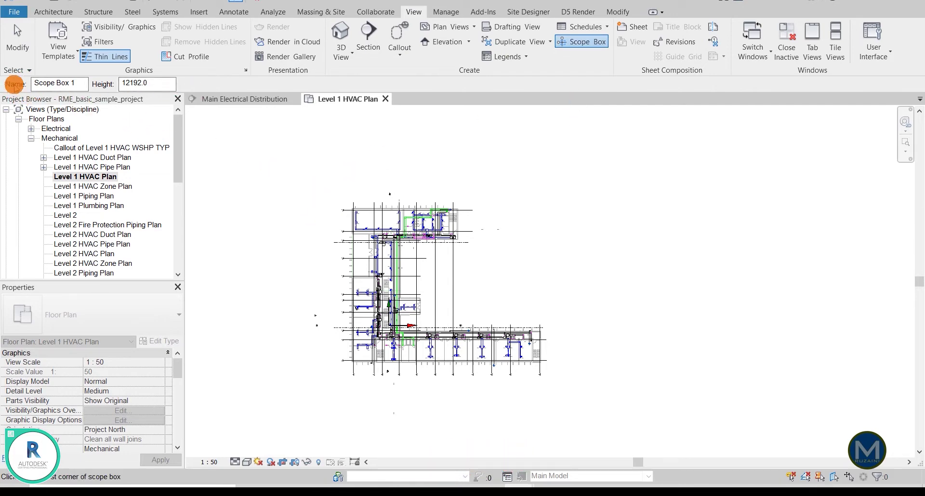
left_click_drag(76, 84, 16, 82)
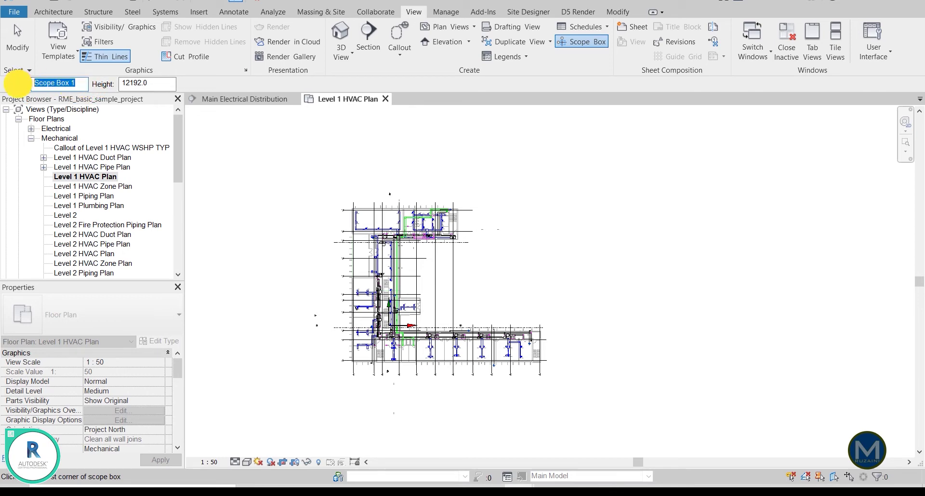
key("Caps_Lock")
type("W")
key("Caps_Lock")
type("ing A")
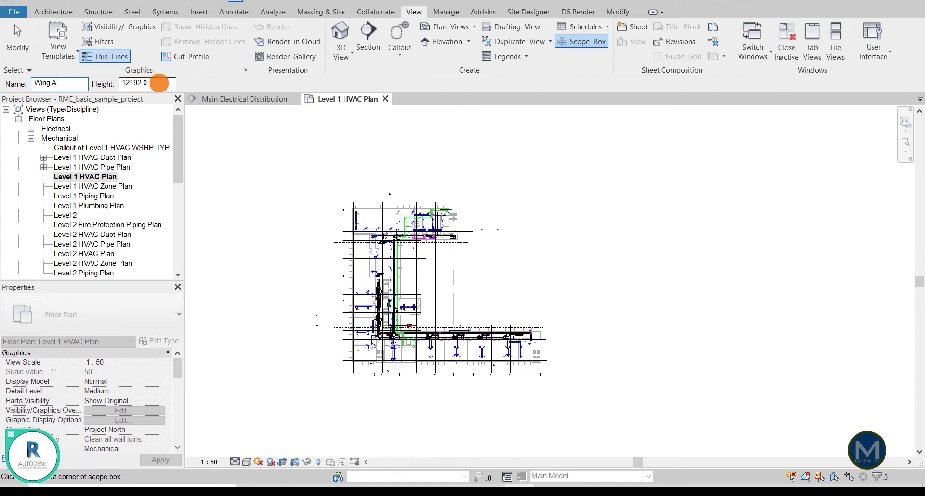
Step: Place the first corner of the Wing A scope box outside the upper-left end of the long vertical wing
left_click_drag(149, 83, 111, 83)
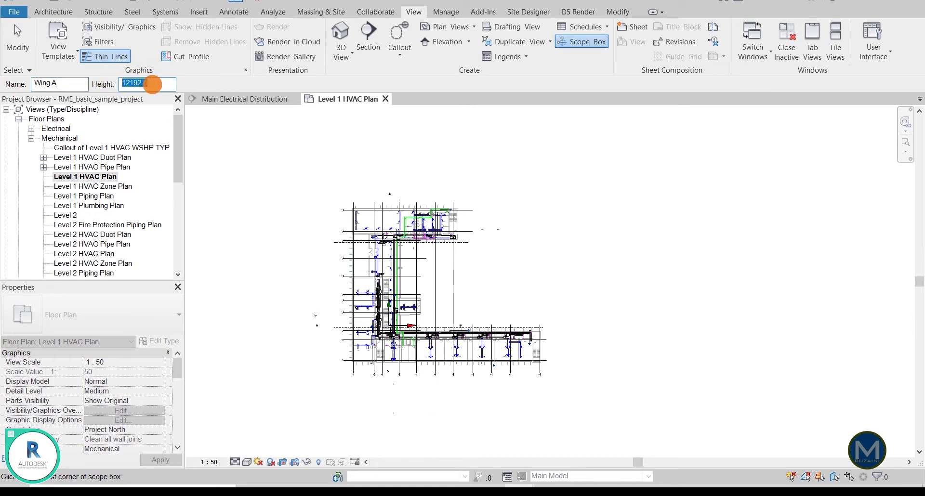
scroll(393, 214, "up", 3)
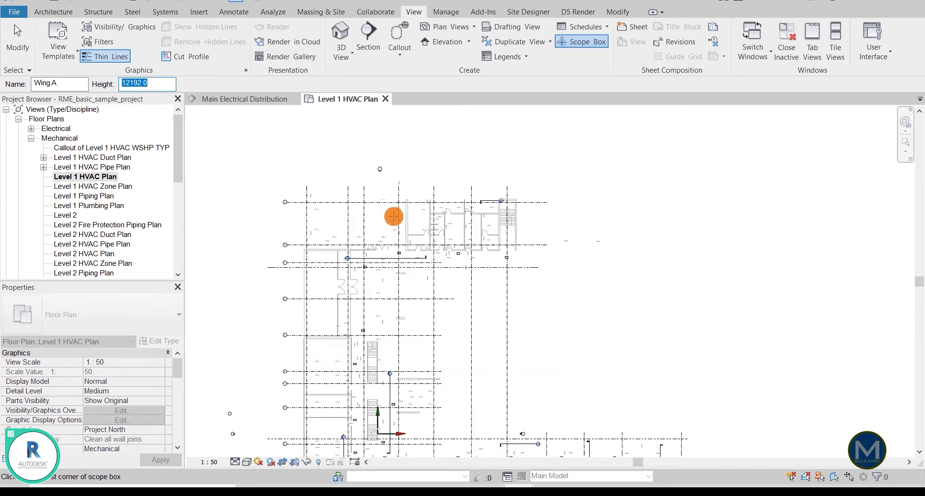
scroll(392, 213, "down", 1)
middle_click_drag(392, 213, 399, 181)
scroll(339, 152, "up", 3)
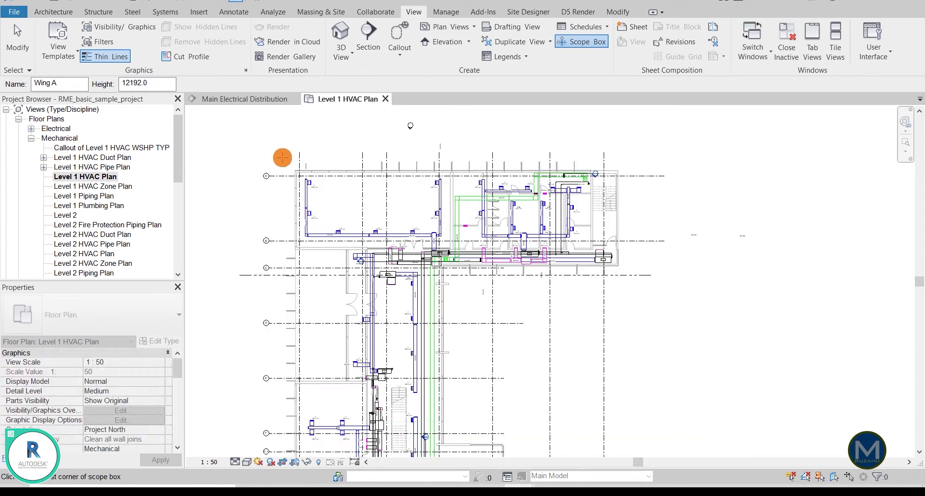
scroll(310, 134, "down", 2)
scroll(292, 201, "up", 1)
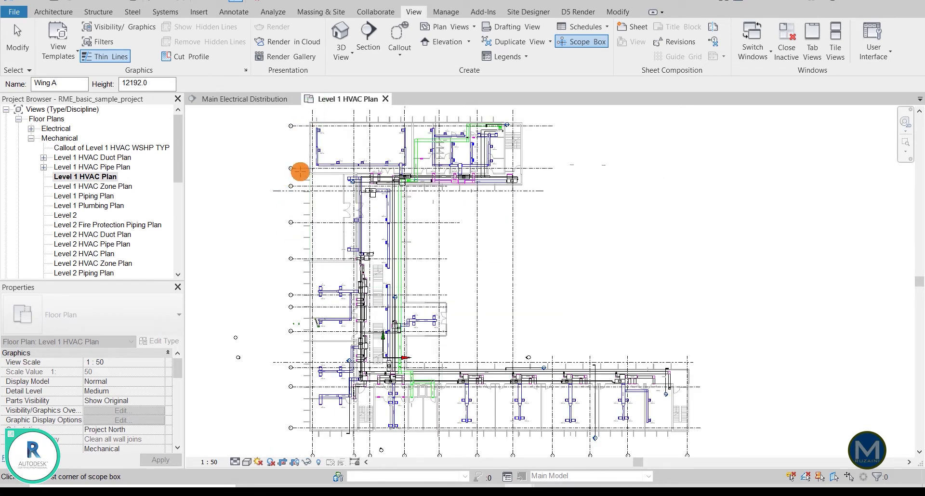
left_click(300, 172)
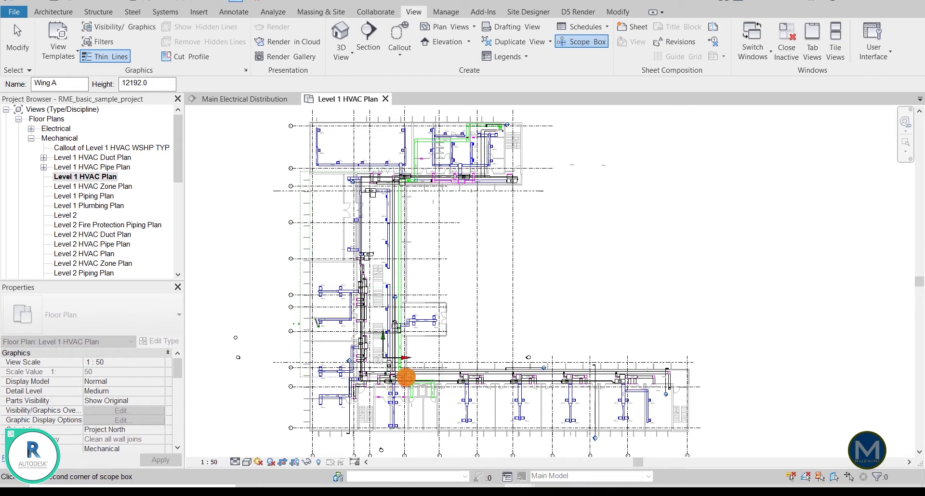
Step: Finish the Wing A scope box by placing its opposite corner where the vertical wing's right side meets the lower wing
scroll(414, 374, "up", 2)
scroll(413, 374, "down", 1)
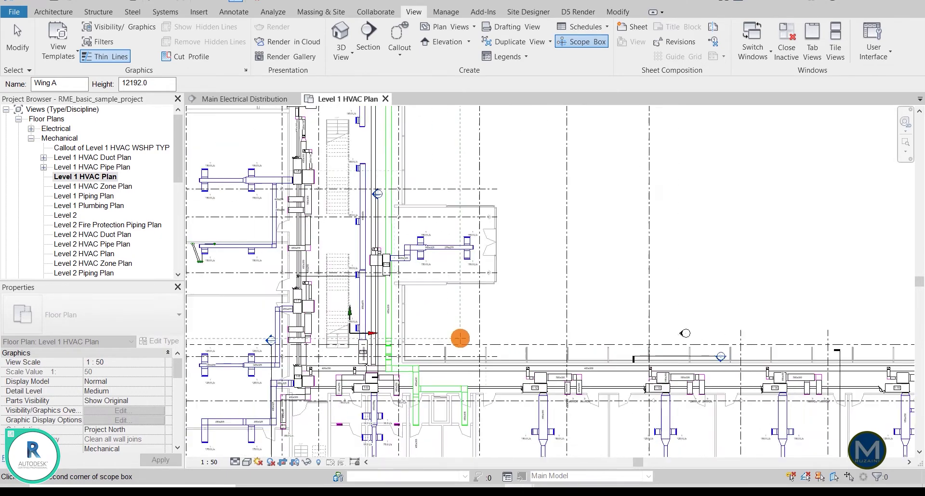
scroll(367, 352, "down", 1)
scroll(334, 357, "up", 4)
scroll(335, 357, "down", 3)
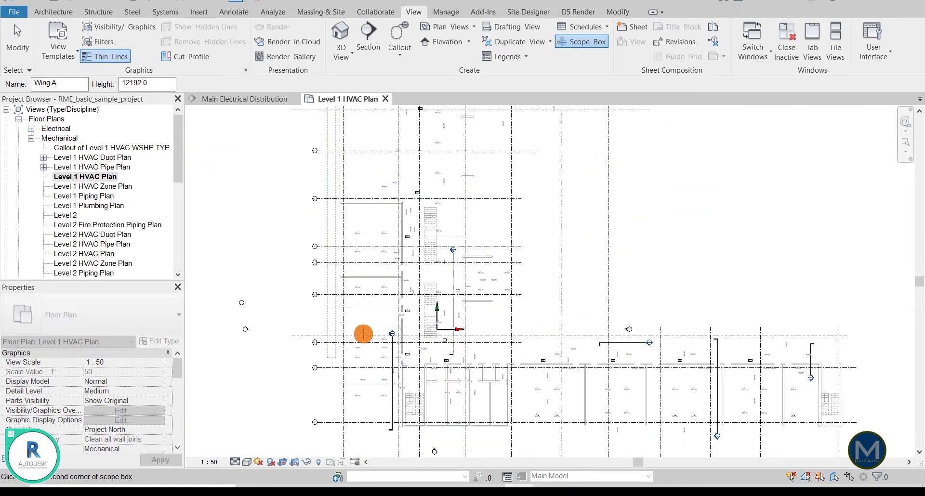
scroll(386, 313, "up", 5)
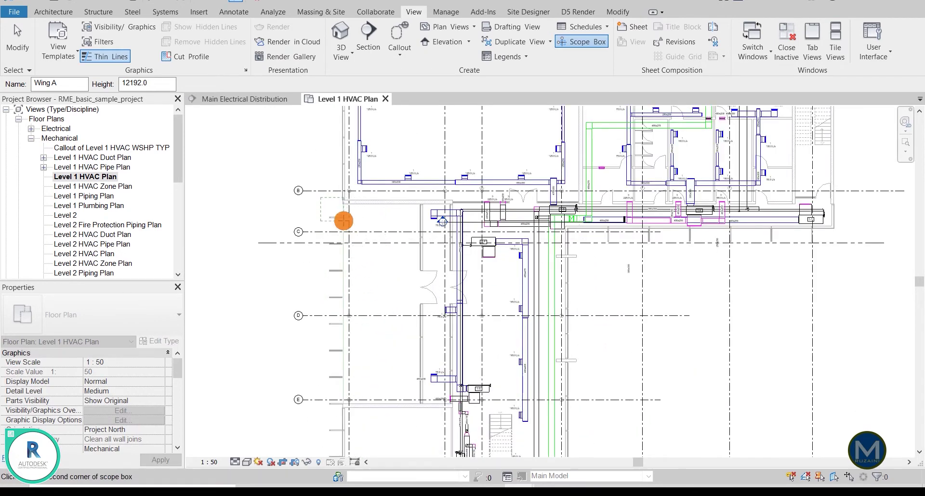
scroll(344, 218, "down", 5)
scroll(384, 341, "up", 5)
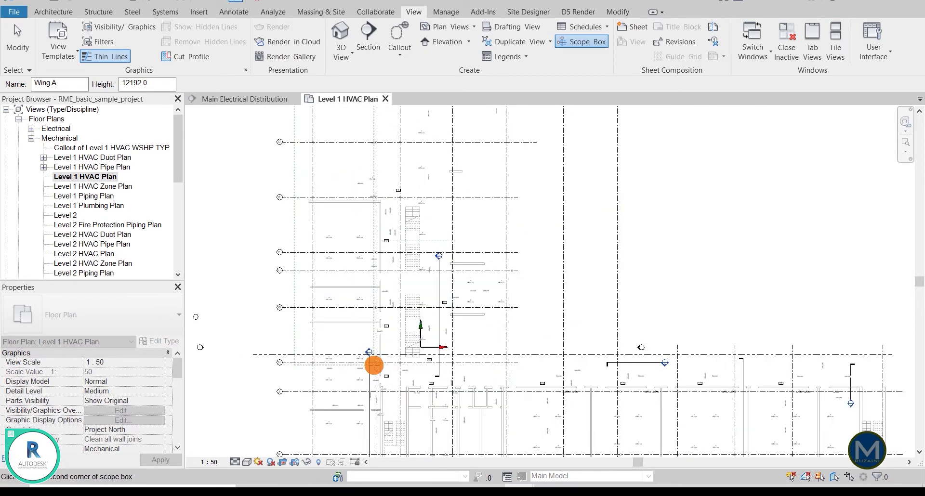
scroll(451, 394, "up", 3)
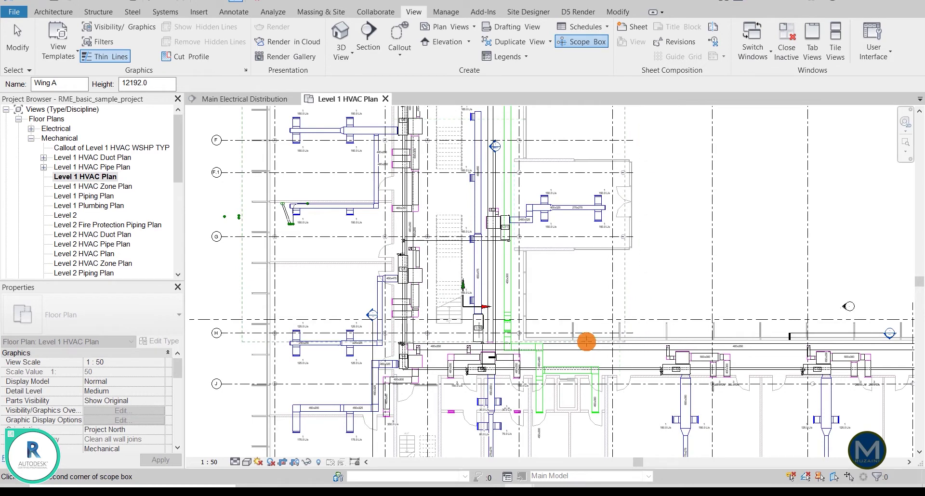
left_click(530, 342)
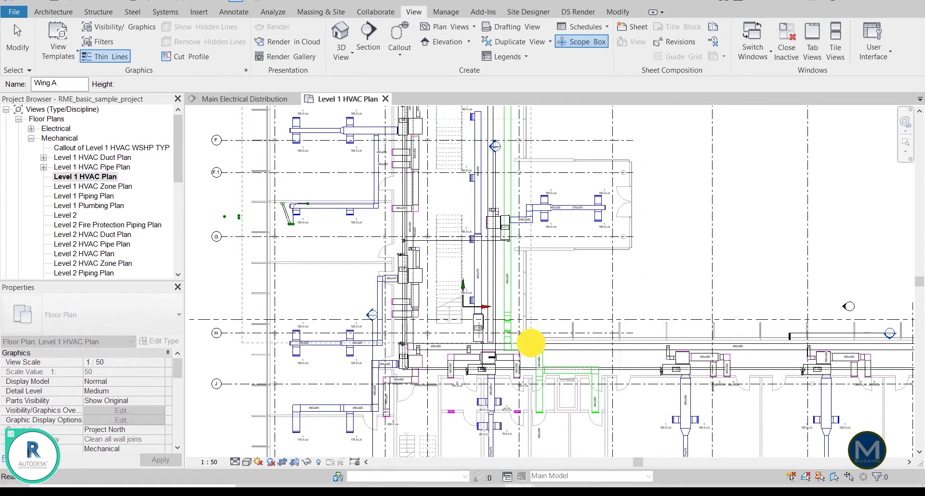
scroll(426, 338, "down", 5)
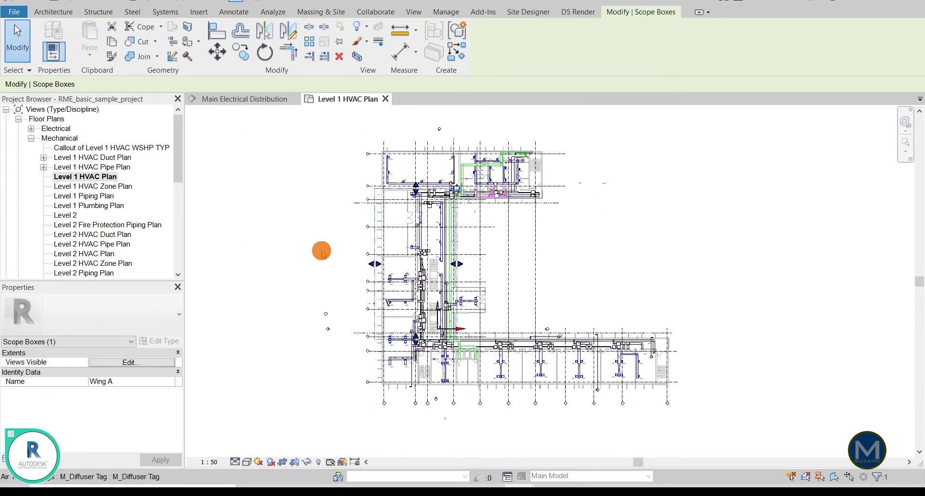
Step: Start a second scope box with its first corner just outside the upper wing's upper-left corner
scroll(409, 131, "up", 2)
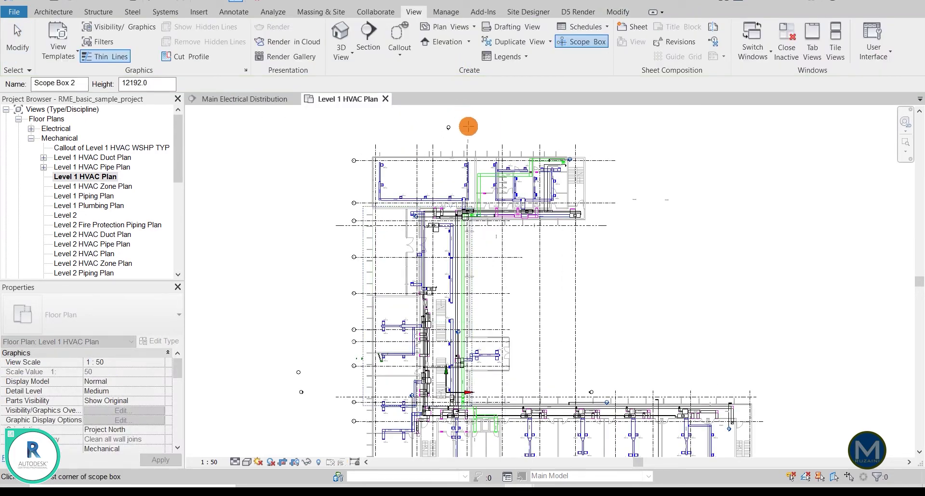
scroll(478, 201, "up", 2)
scroll(394, 260, "up", 1)
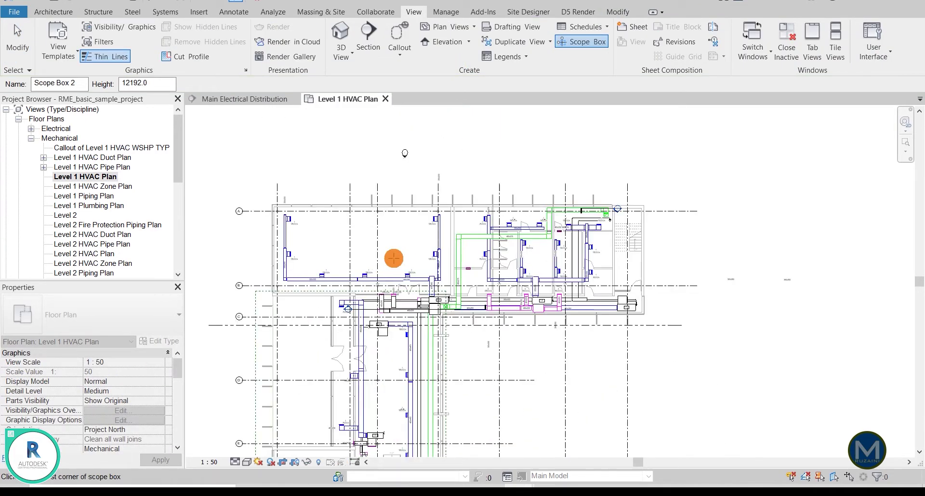
left_click(243, 189)
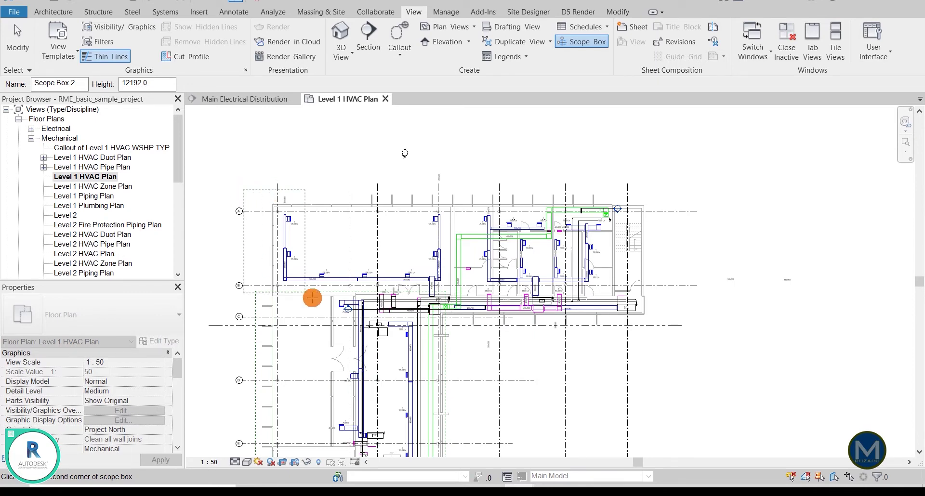
Step: Name the second scope box Wing B and finish it around the upper wing, with the opposite corner just beyond its lower-right end
left_click_drag(77, 83, 24, 86)
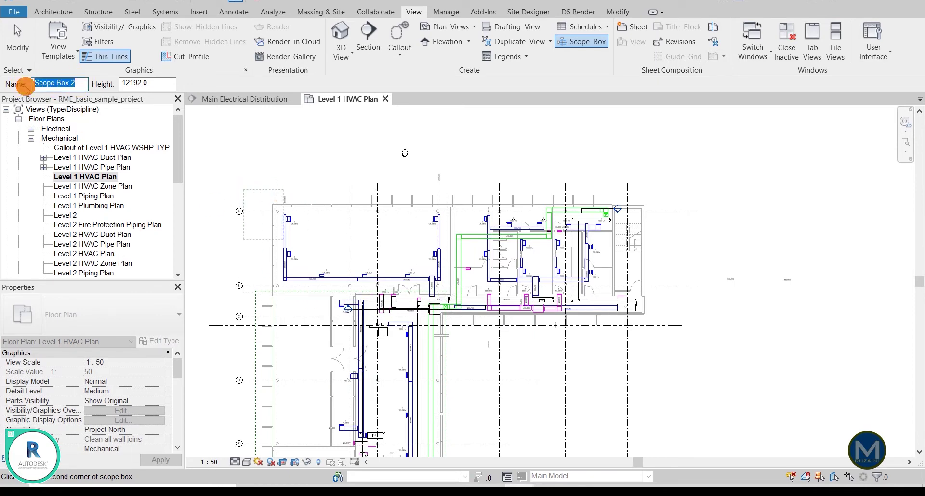
type("Winf")
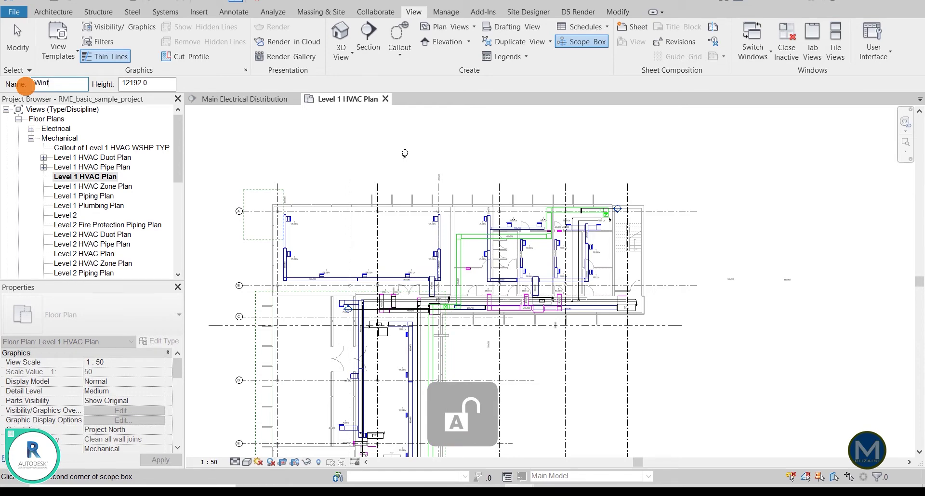
key("Caps_Lock")
type("A")
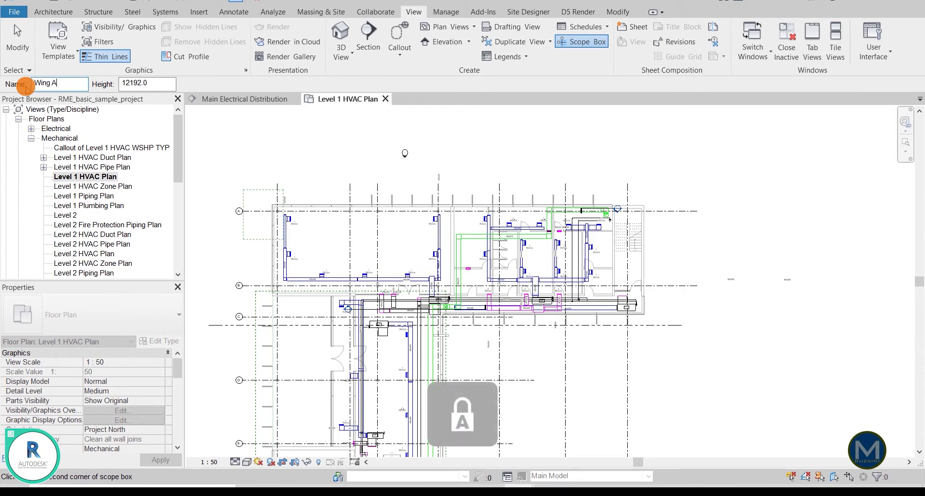
key("BackSpace")
type("B")
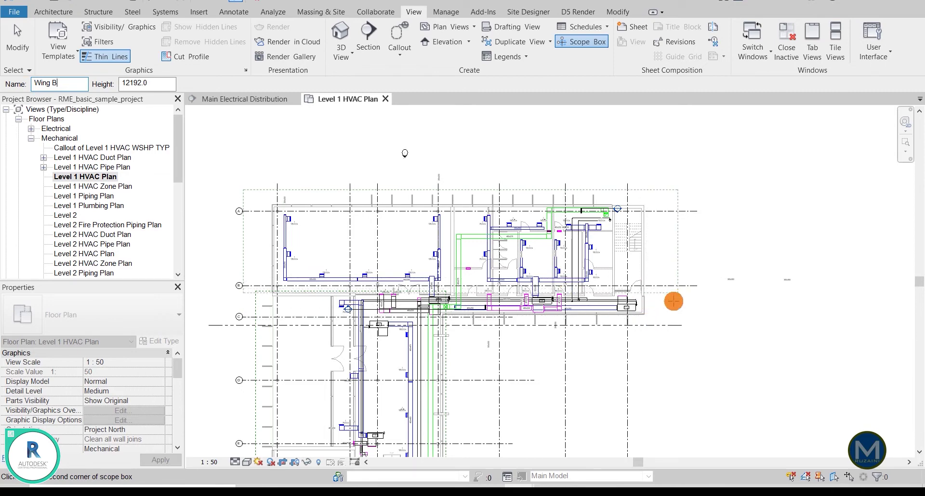
left_click(653, 318)
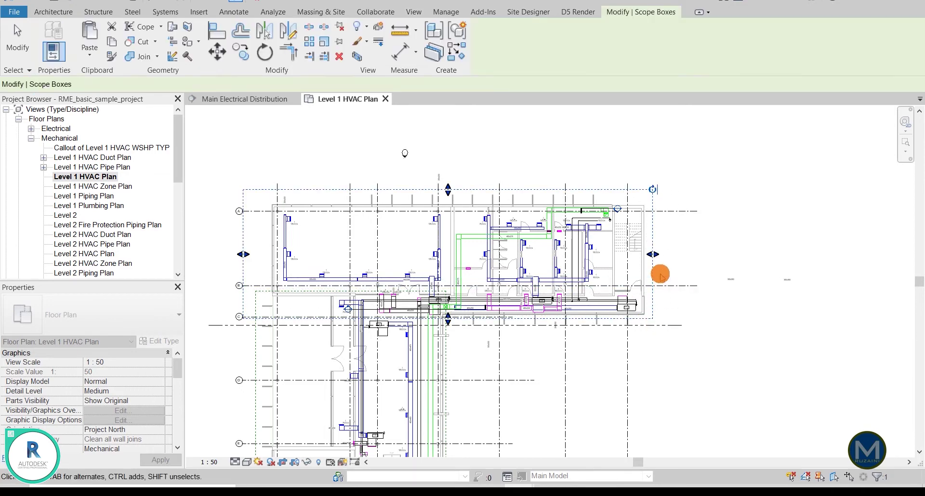
key("Escape")
key("Escape")
Step: Move the Wing B scope box's lower edge slightly up, closer to the upper wing's lower wall
left_click(653, 238)
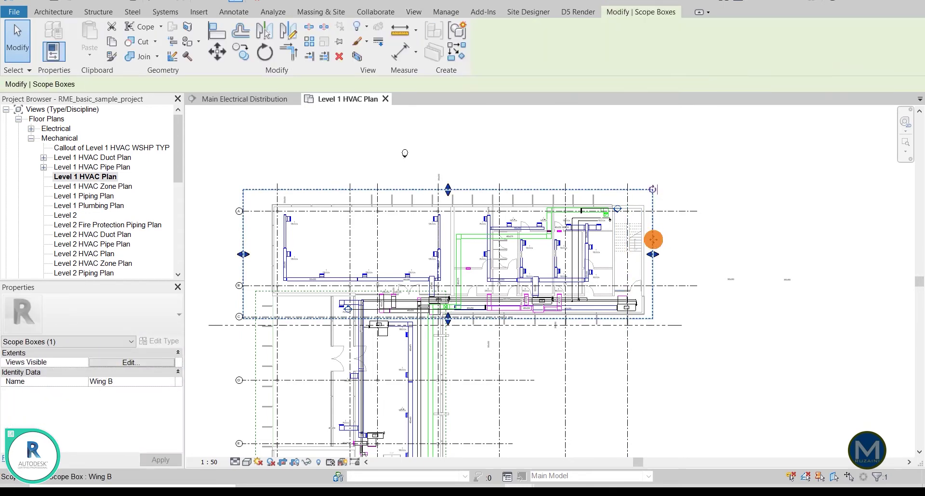
scroll(270, 306, "up", 2)
scroll(271, 306, "up", 1)
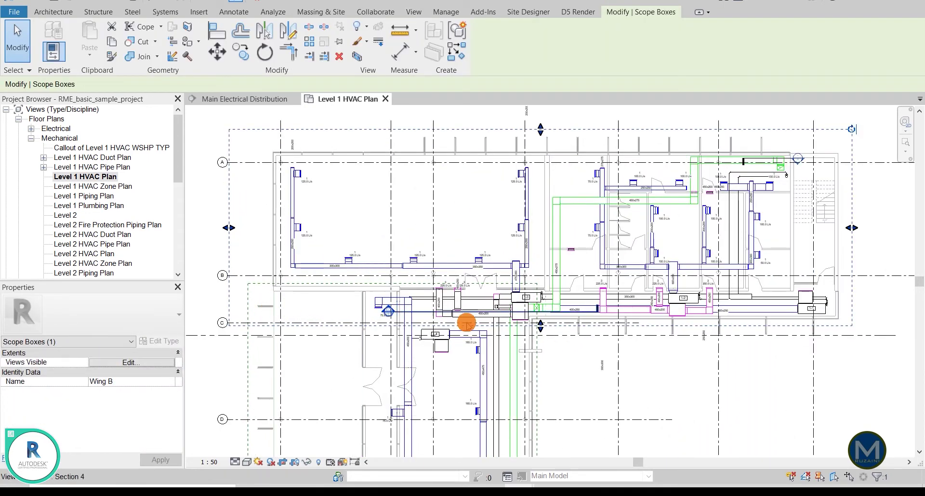
left_click_drag(538, 327, 553, 316)
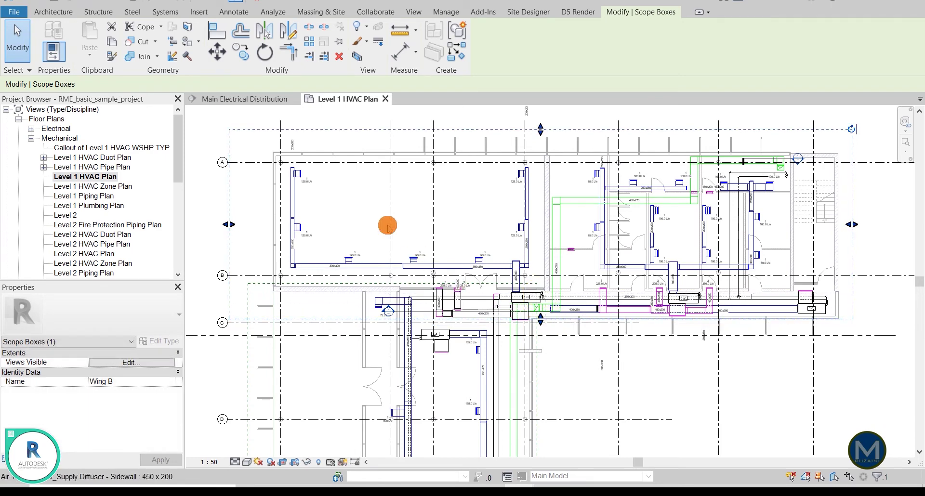
scroll(351, 169, "down", 5)
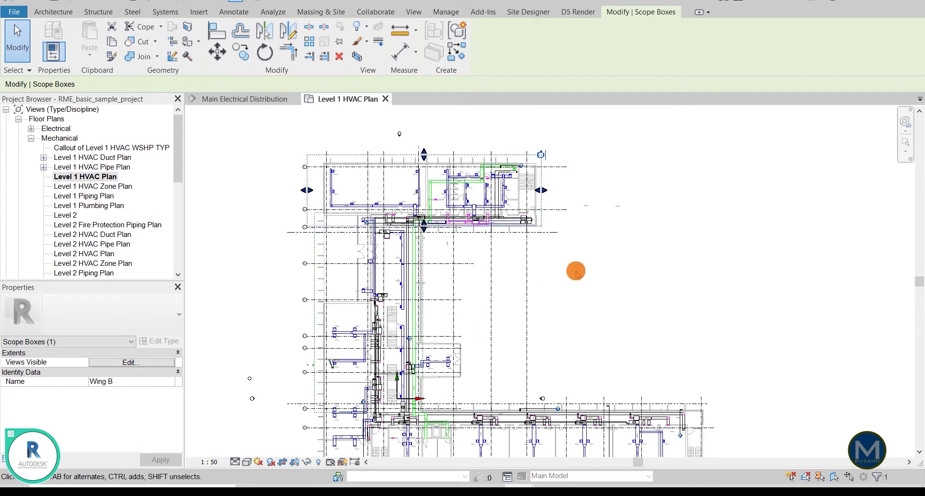
middle_click_drag(568, 249, 522, 239)
left_click(522, 240)
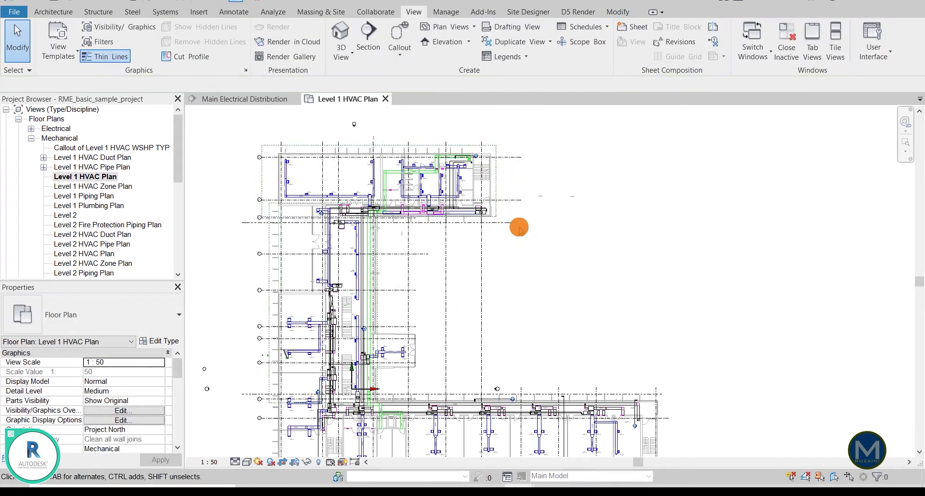
Step: Draw a third scope box around the small room projecting from the right side of the vertical wing
left_click(500, 203)
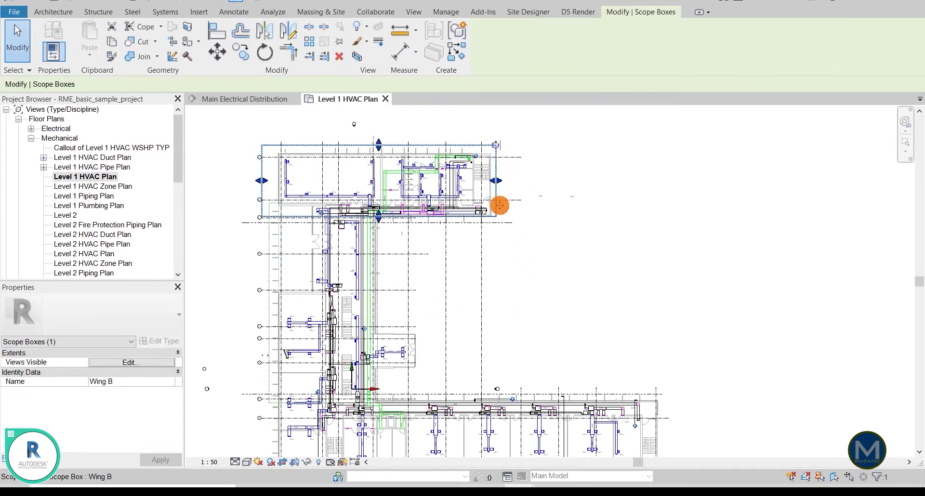
middle_click_drag(498, 210, 489, 179)
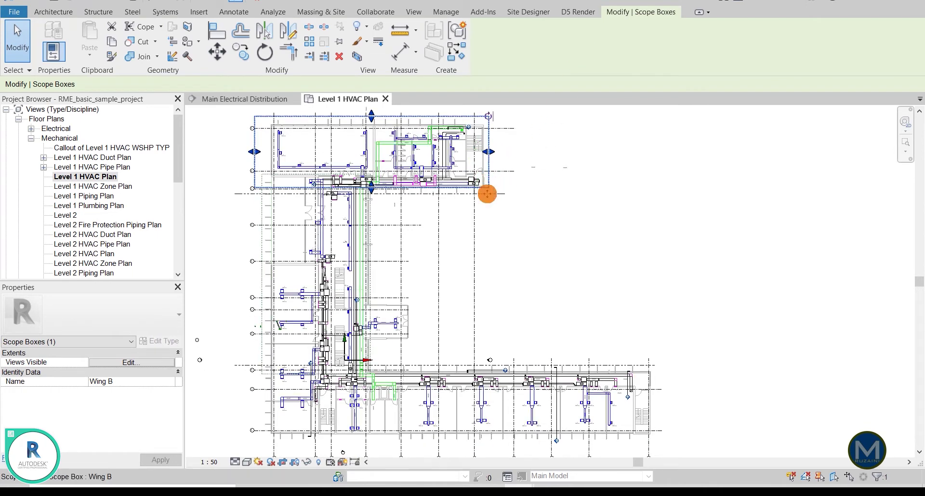
middle_click_drag(431, 306, 449, 239)
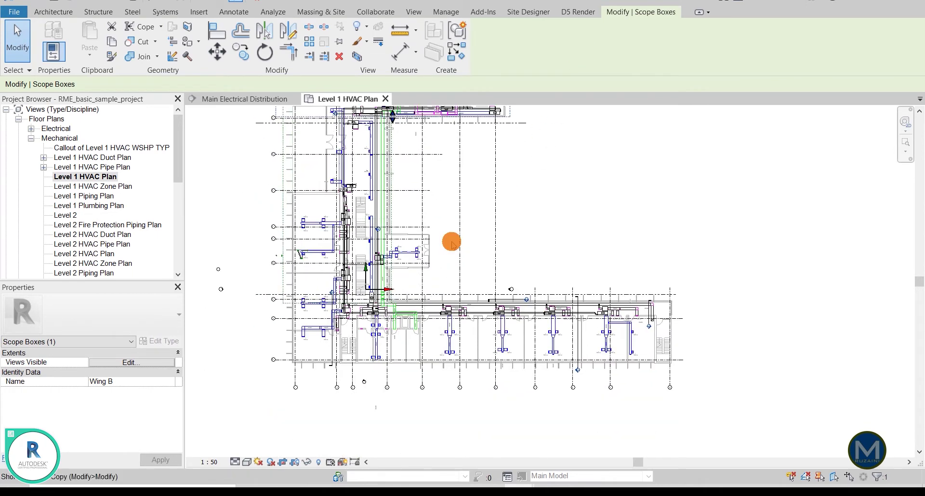
key("s")
key("b")
scroll(385, 239, "up", 4)
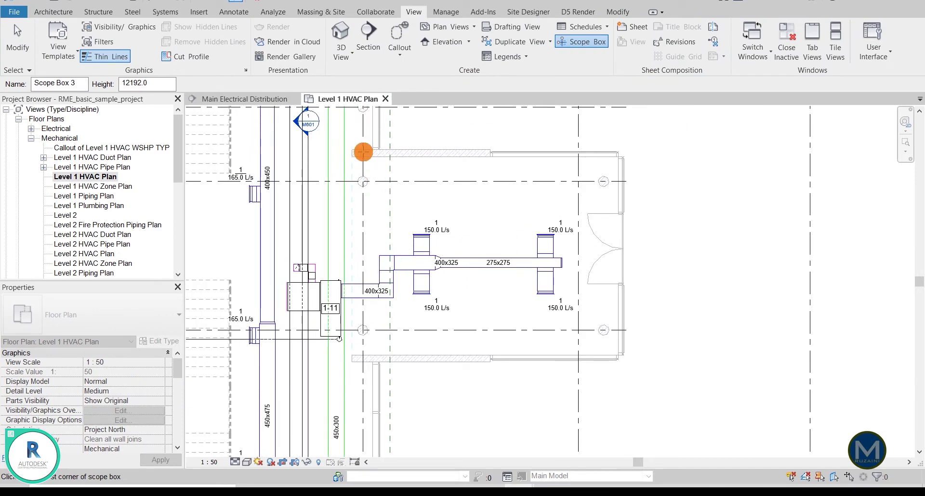
scroll(355, 150, "down", 4)
scroll(354, 150, "up", 4)
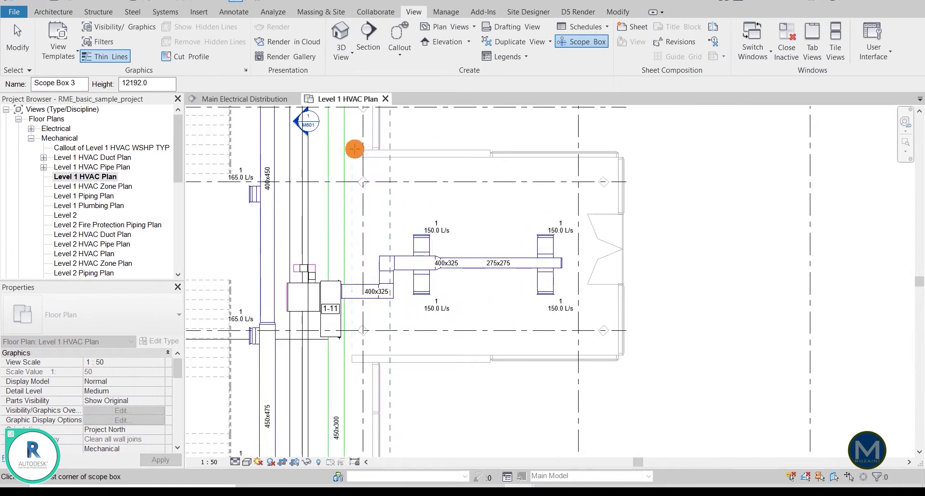
scroll(353, 144, "down", 5)
left_click(353, 144)
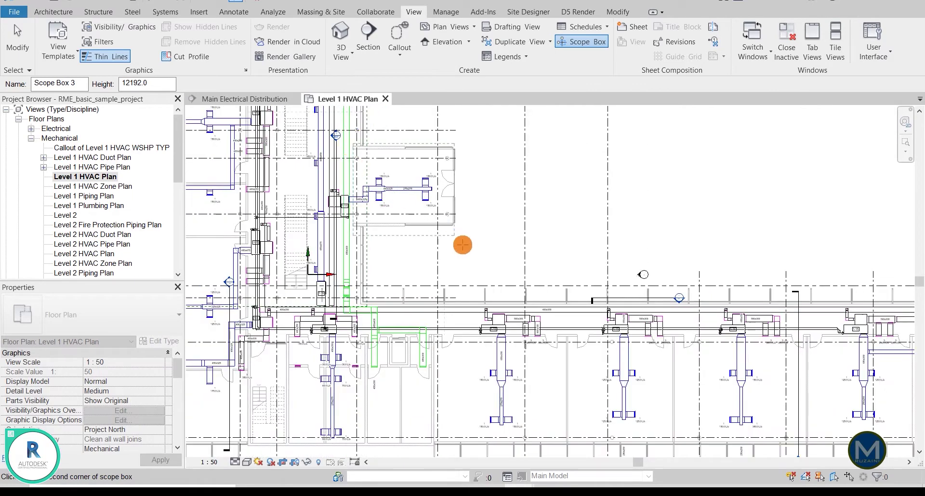
left_click(460, 230)
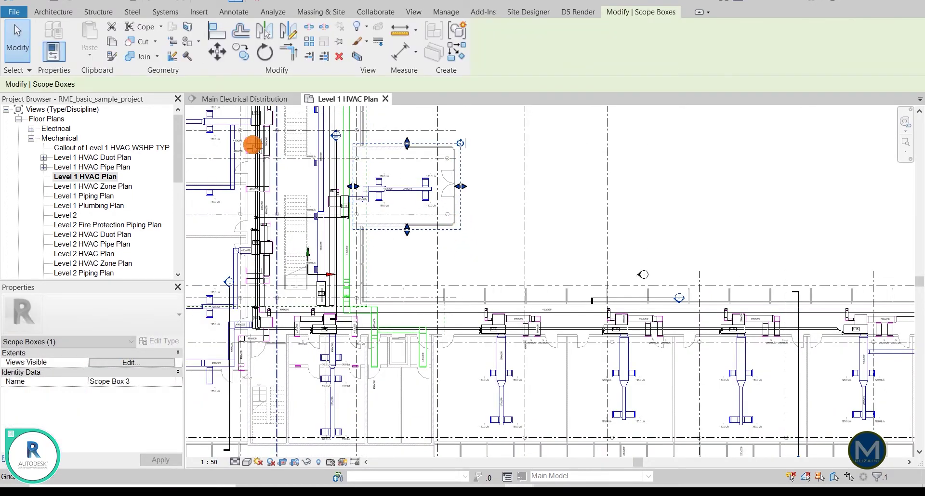
Step: Rename the scope box around the small projecting room as Entrance
left_click(482, 173)
left_click(454, 186)
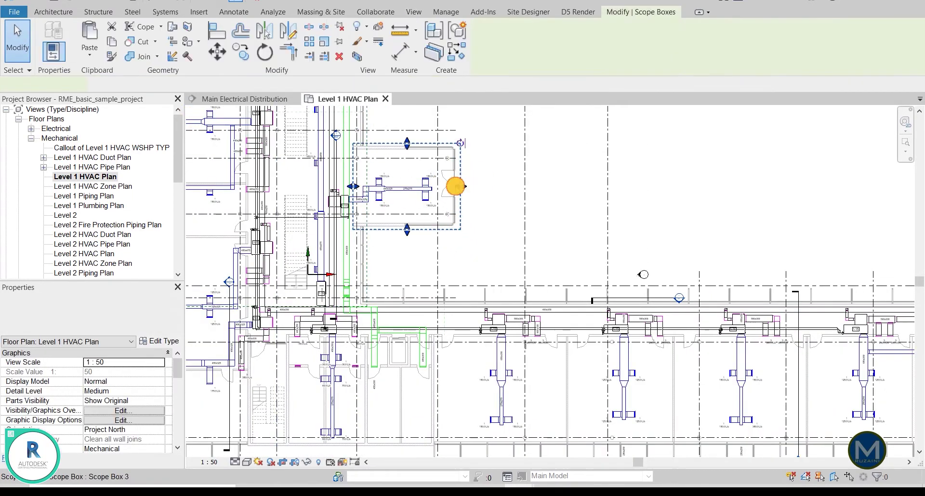
left_click(144, 381)
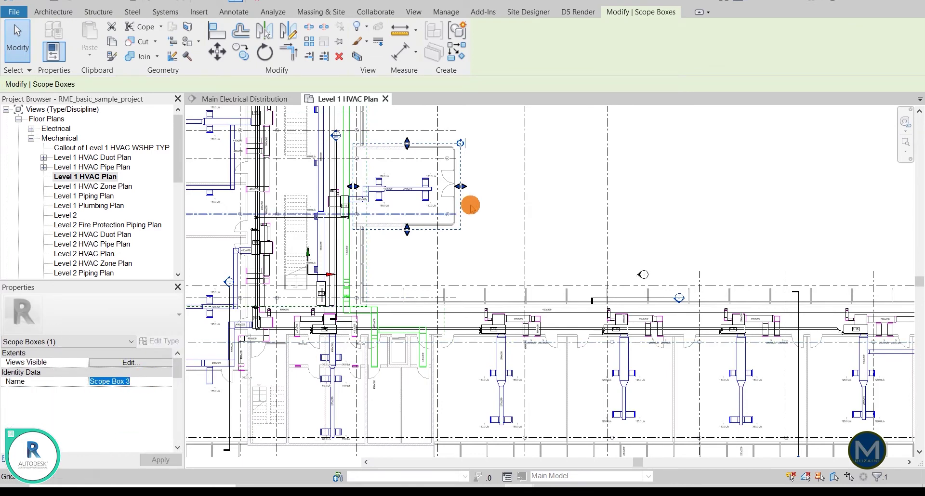
left_click(503, 196)
left_click(460, 158)
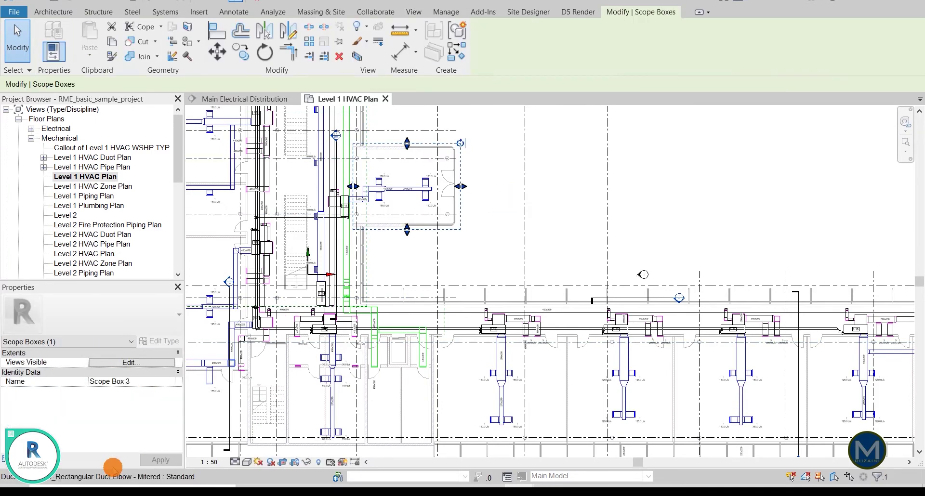
left_click(140, 381)
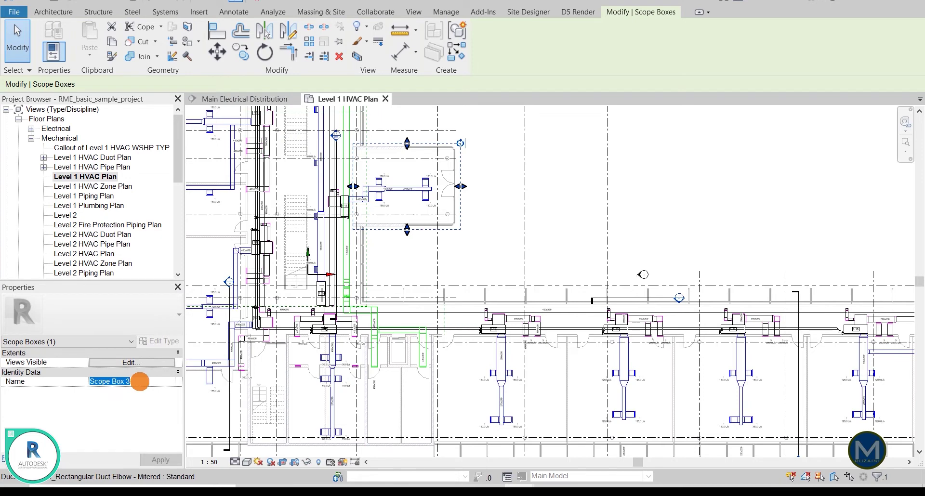
key("Caps_Lock")
type("e")
key("Caps_Lock")
type("NTRANCE")
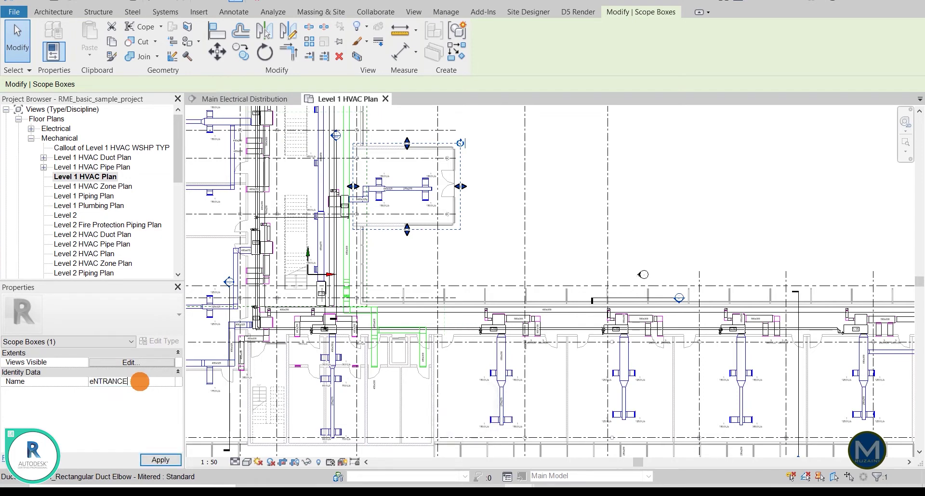
type("E")
key("Caps_Lock")
type("nt")
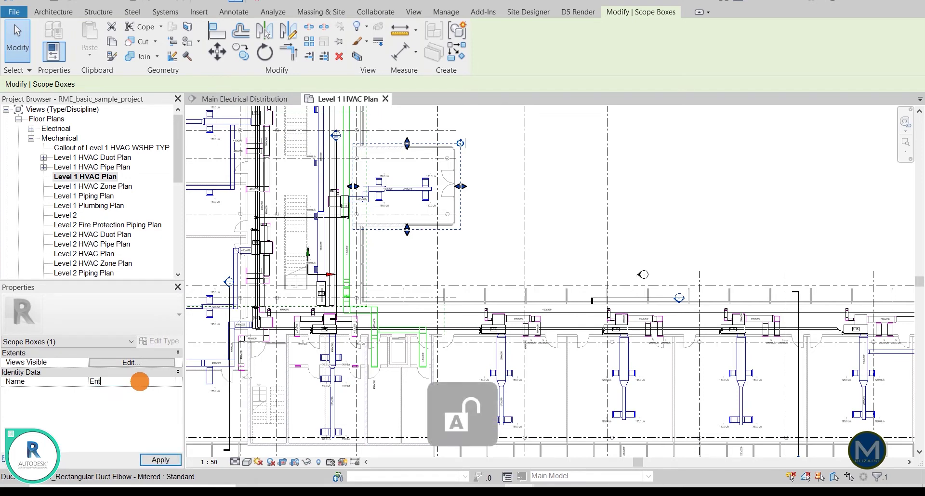
type("r")
key("Caps_Lock")
type("N")
key("BackSpace")
key("BackSpace")
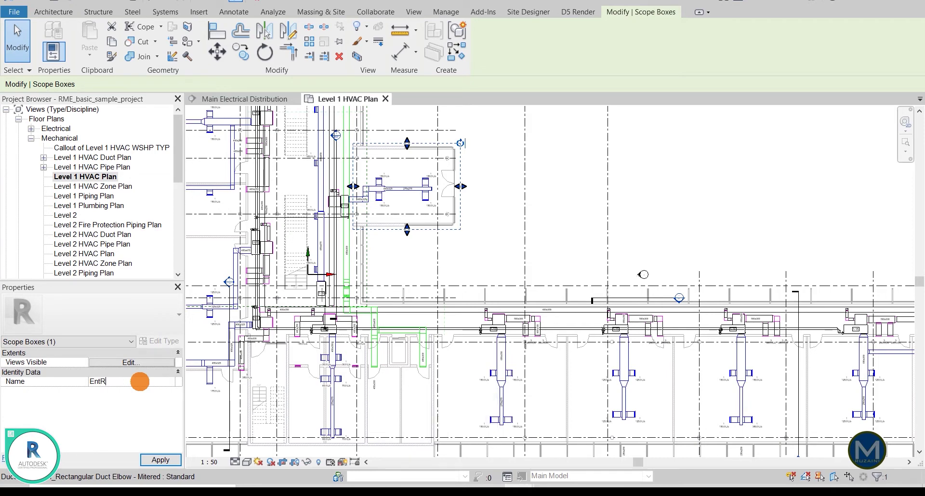
key("Caps_Lock")
type("rance")
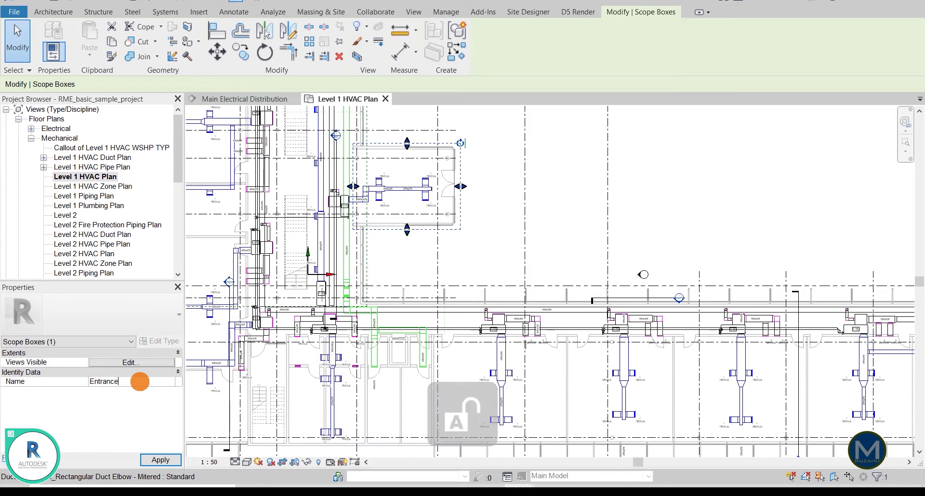
left_click(491, 219)
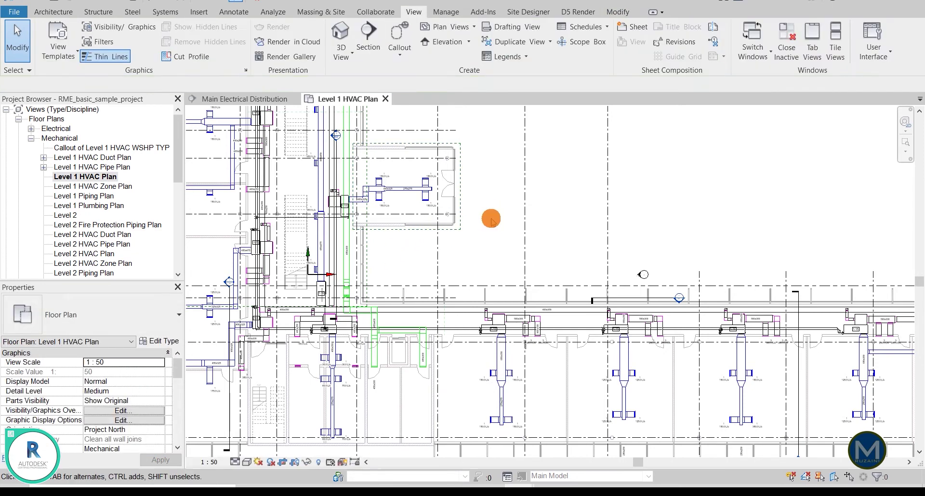
Step: Draw a fourth scope box around the whole lower horizontal wing and raise its upper edge slightly above the wing's upper wall
left_click(459, 219)
scroll(460, 221, "down", 4)
key("Return")
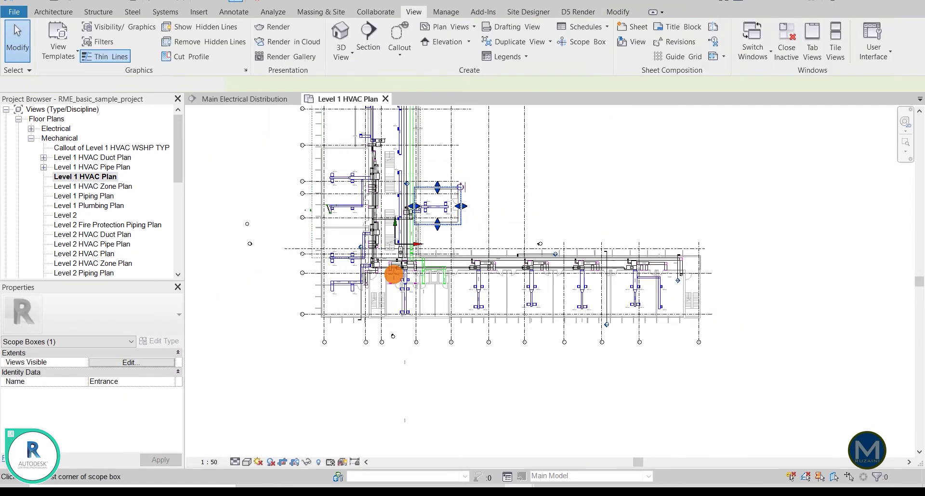
scroll(394, 274, "up", 2)
left_click(286, 252)
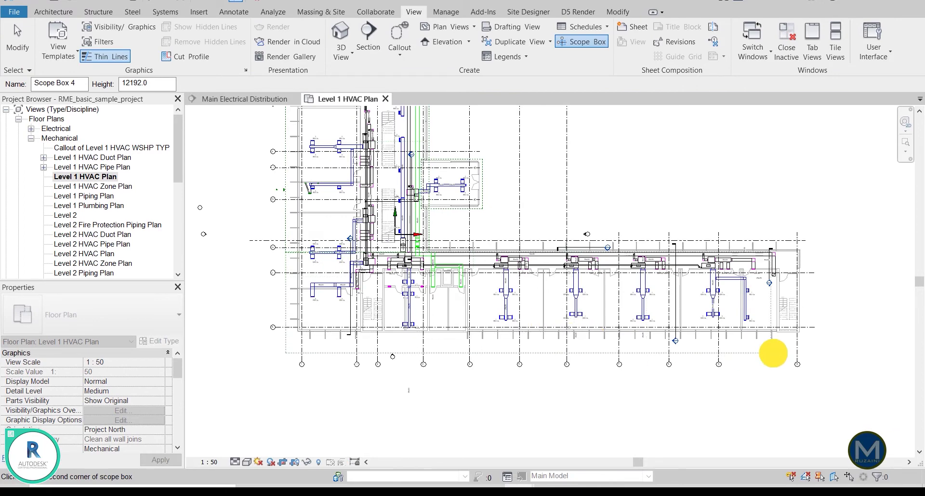
left_click(807, 341)
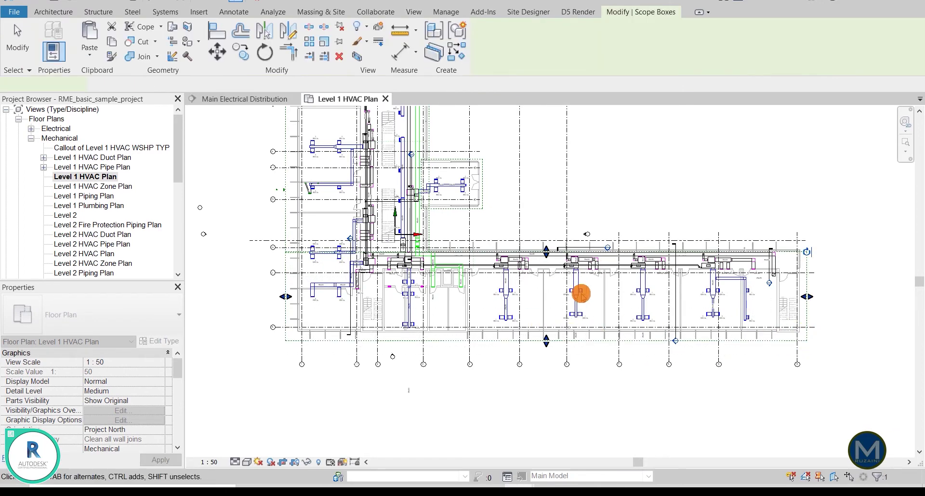
left_click_drag(545, 244, 546, 244)
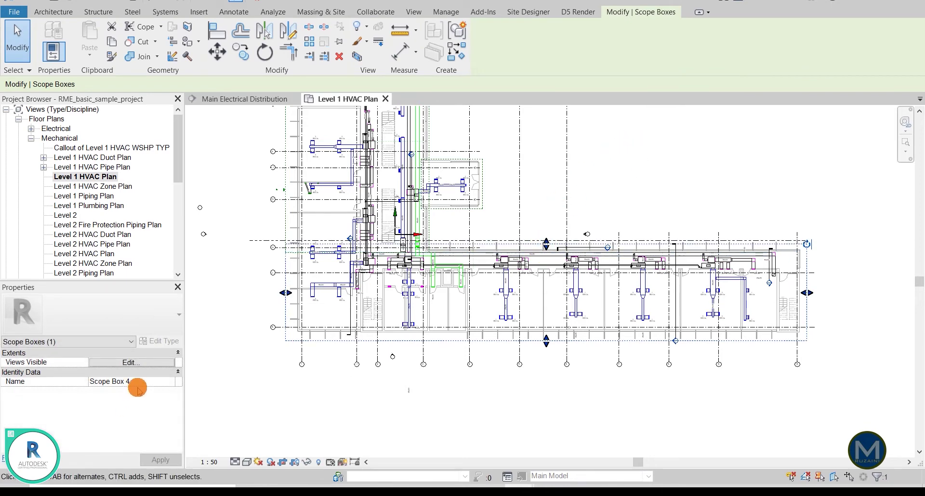
Step: Rename the scope box around the lower wing as Wing C
type("Wing C")
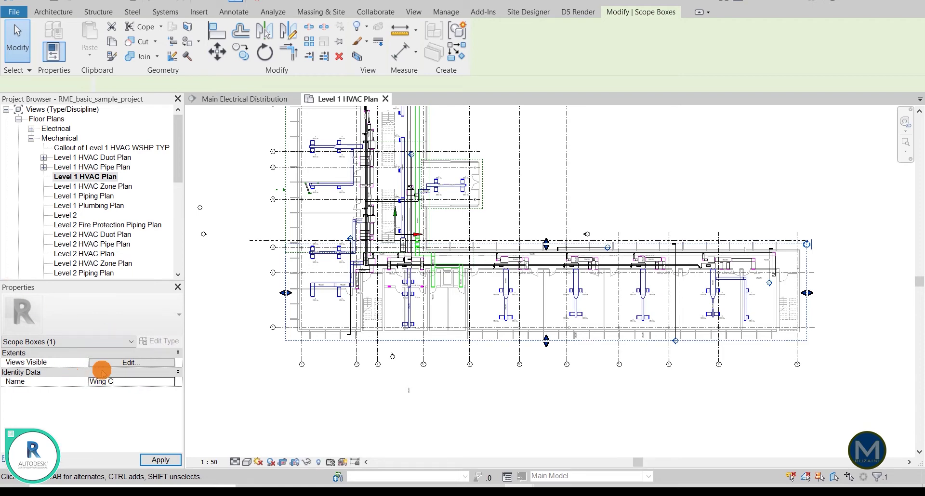
left_click(161, 459)
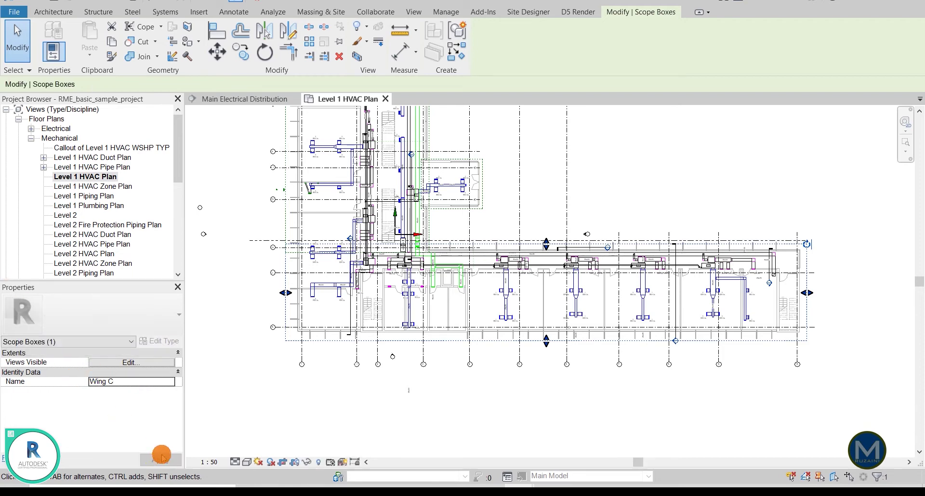
left_click(361, 394)
Step: Examine how the scope boxes cover the building's wings and projecting room, including the Wing B box around the upper wing
scroll(362, 391, "down", 3)
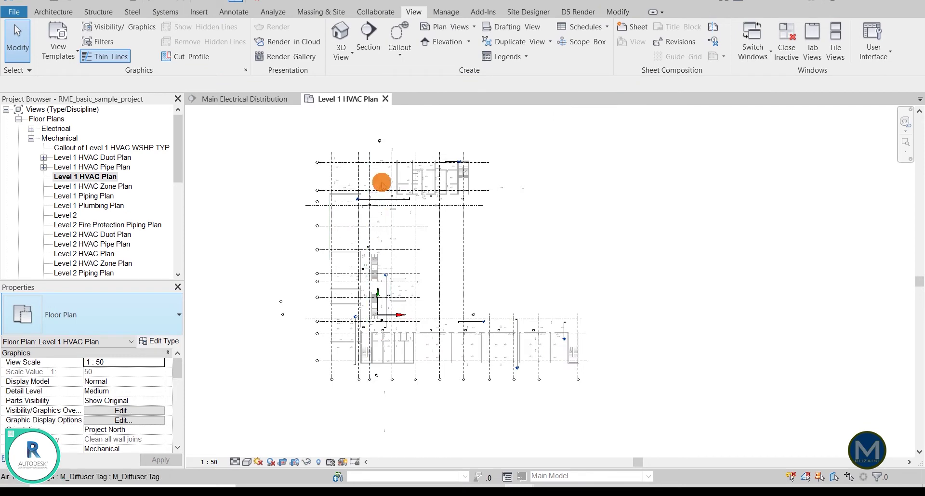
middle_click_drag(388, 261, 392, 282)
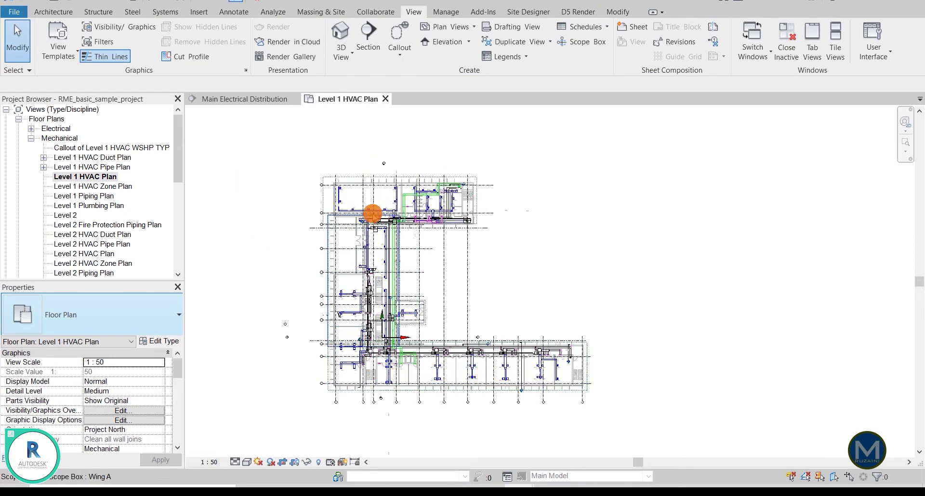
scroll(373, 209, "up", 2)
mouse_move(438, 341)
middle_mouse_down()
mouse_move(444, 231)
mouse_move(452, 333)
middle_mouse_up()
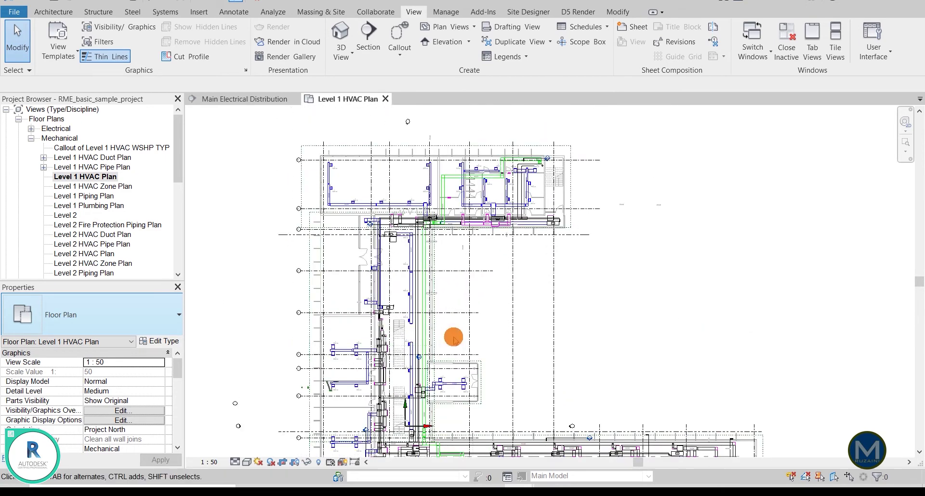
left_click(301, 181)
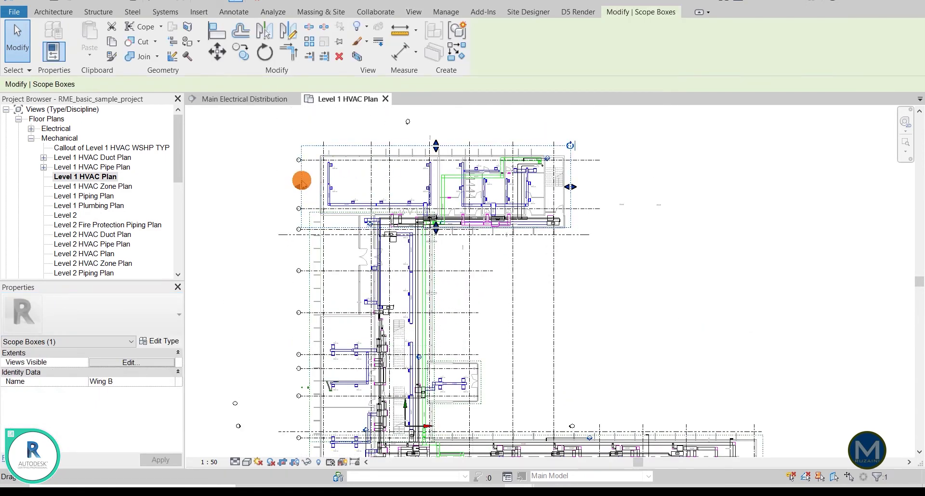
scroll(302, 181, "up", 2)
scroll(301, 181, "down", 2)
middle_click_drag(413, 257, 399, 195)
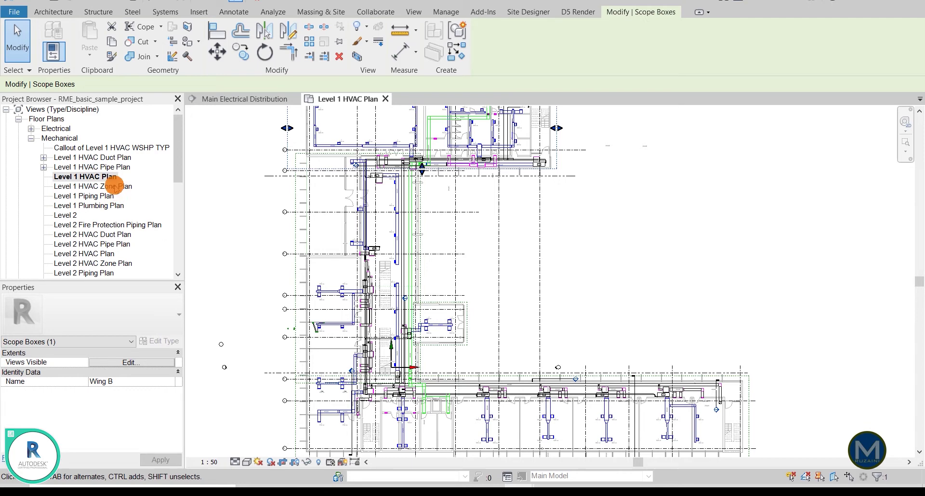
middle_click_drag(293, 211, 287, 176)
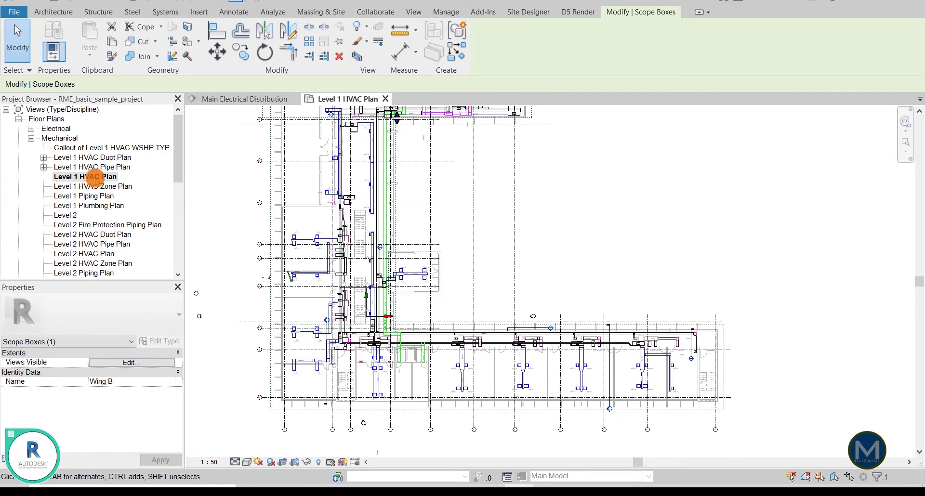
Step: Duplicate the Level 1 HVAC Plan view, then duplicate each resulting copy in turn until there are three copies
right_click(94, 180)
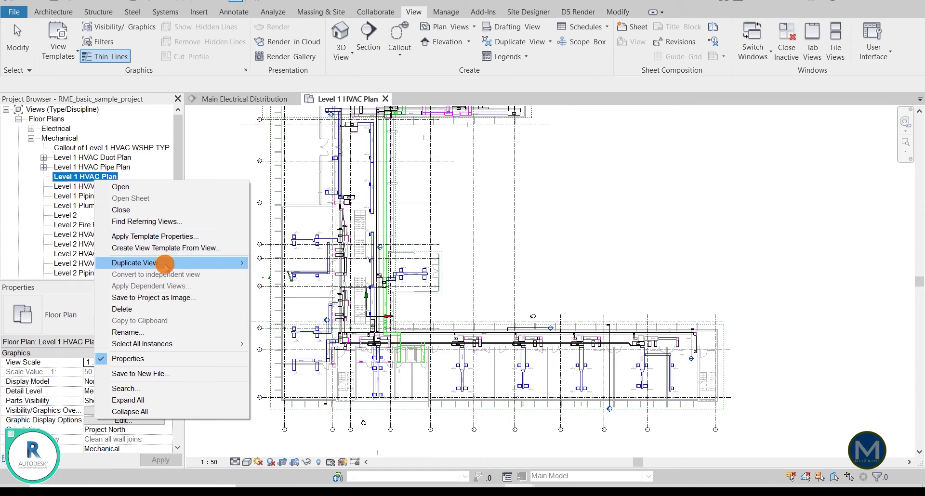
mouse_move(161, 262)
left_click(280, 262)
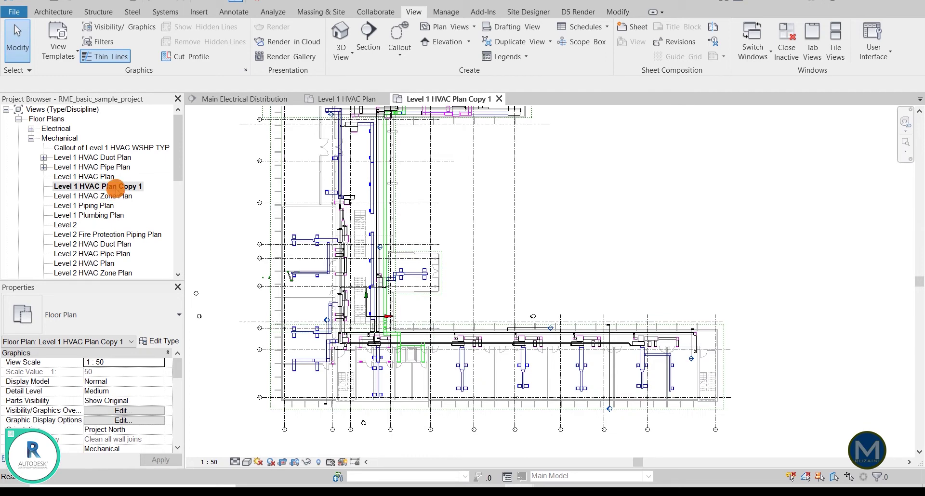
right_click(116, 188)
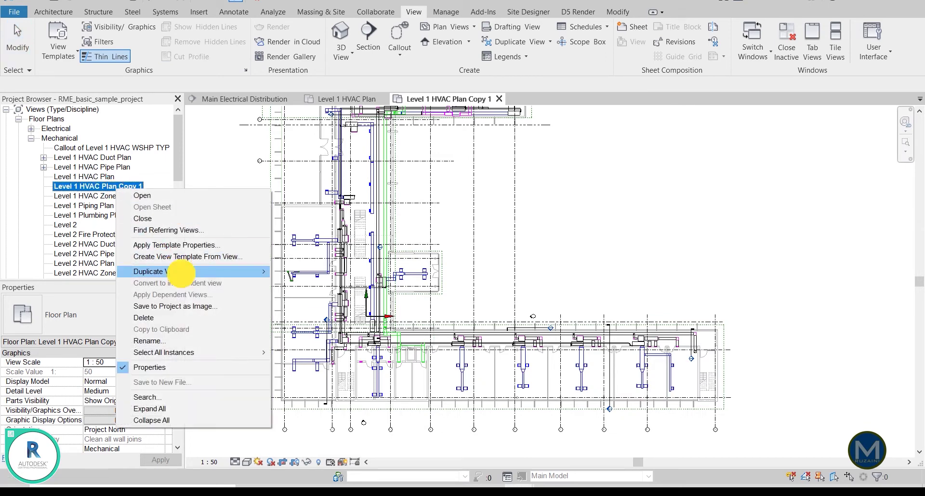
left_click(110, 212)
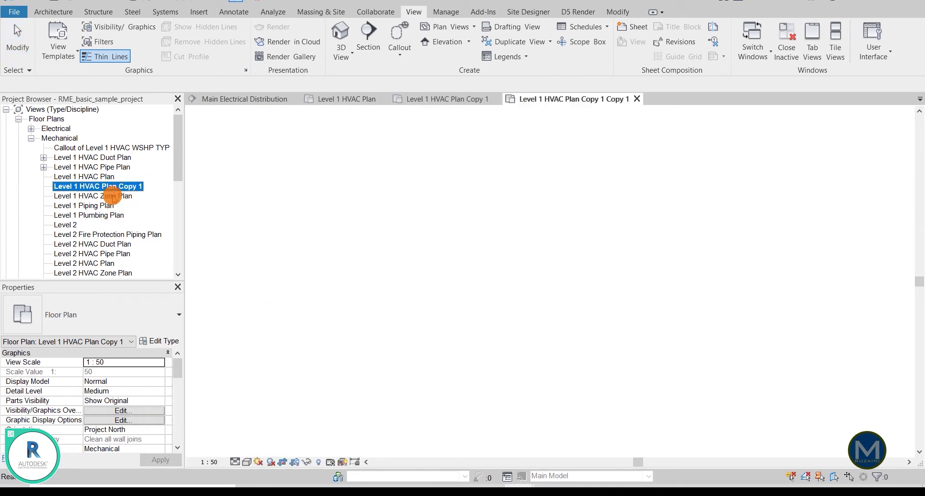
right_click(120, 197)
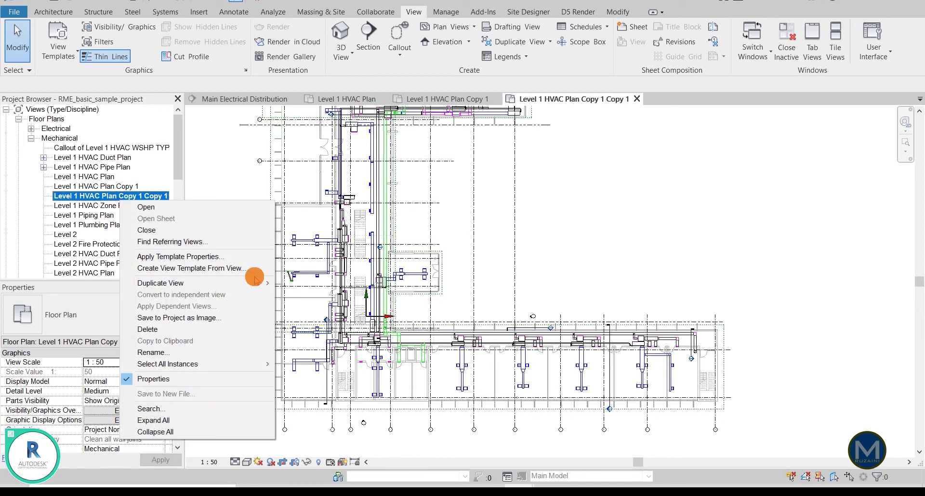
mouse_move(263, 282)
left_click(303, 283)
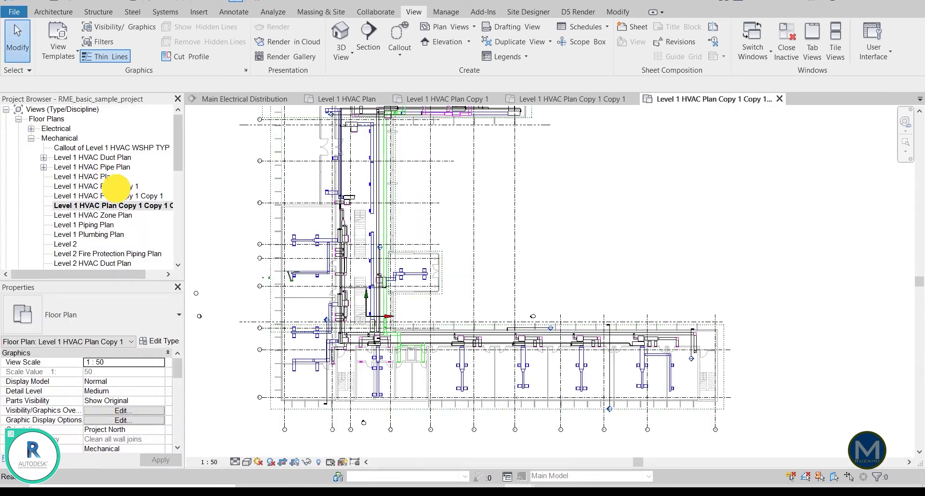
Step: Open the first copied plan view and rename it as Level 1 HVAC Plan Wing A
left_click(116, 186)
double_click(118, 188)
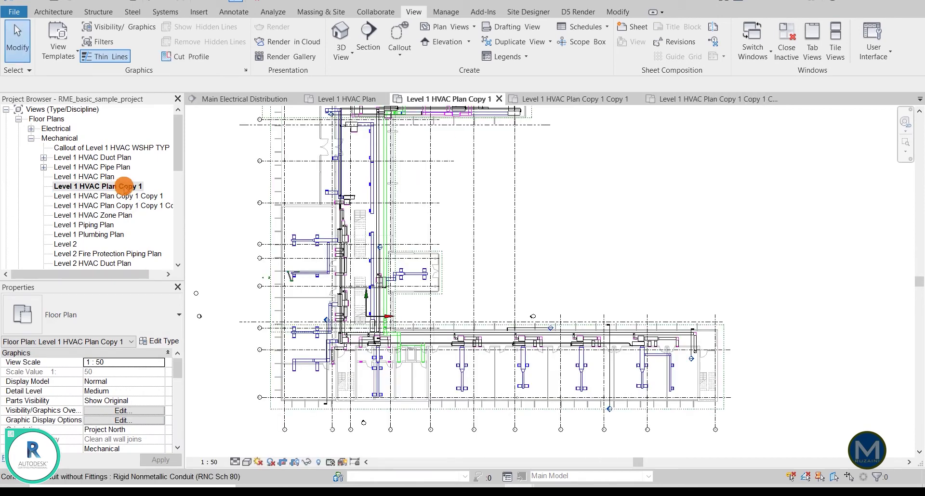
left_click(137, 188)
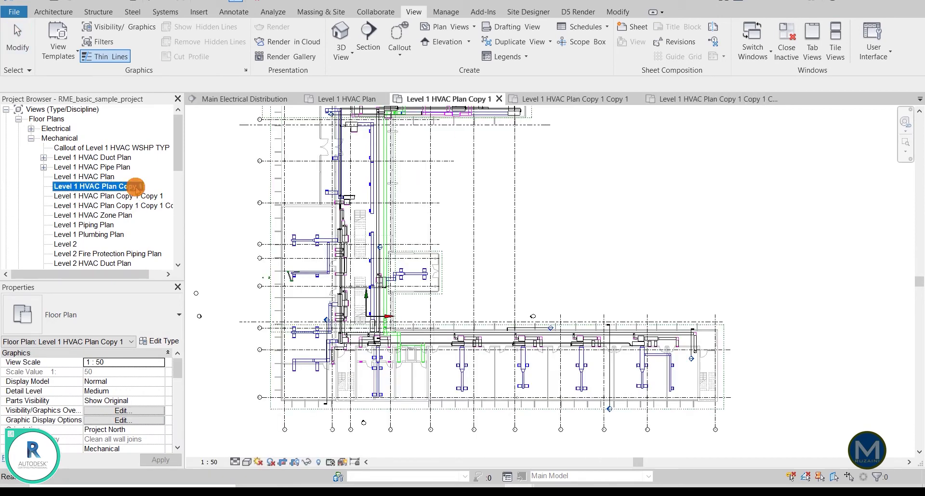
left_click_drag(141, 187, 120, 179)
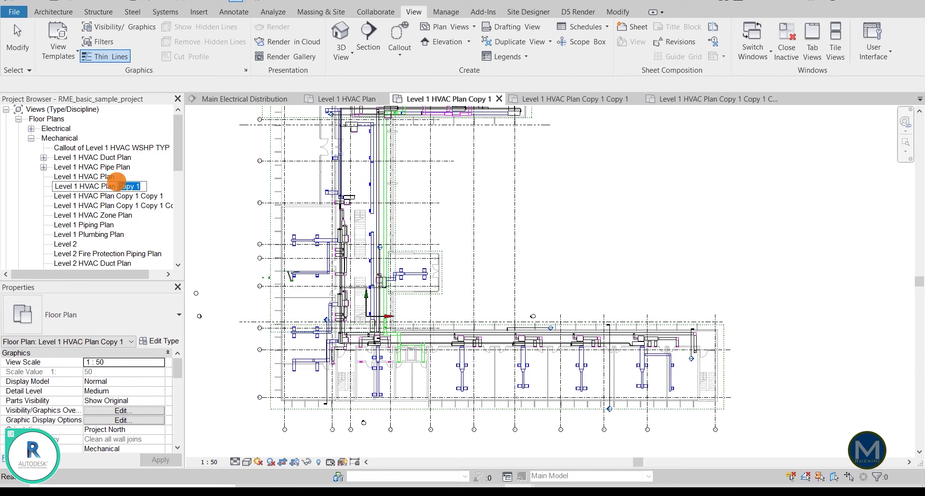
key("Caps_Lock")
type("wi")
key("Caps_Lock")
type("ING")
key("Caps_Lock")
type("a")
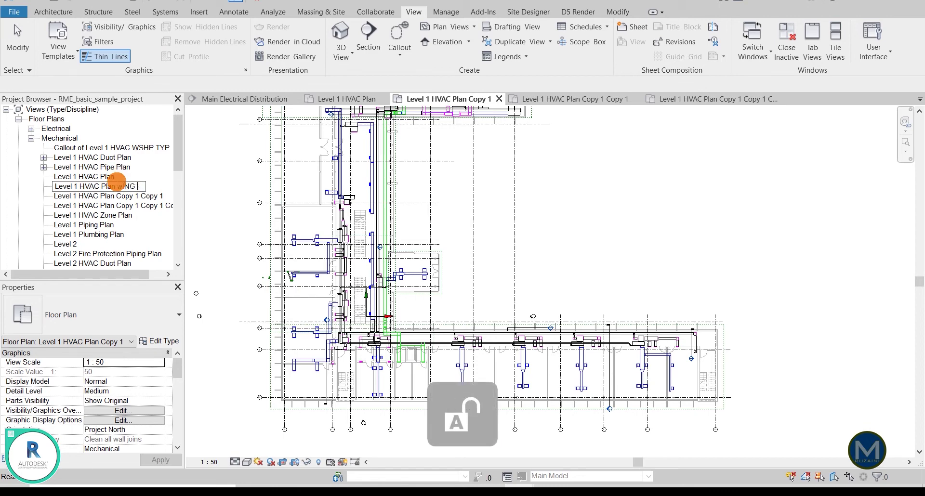
key("BackSpace")
key("BackSpace")
key("BackSpace")
key("BackSpace")
key("BackSpace")
key("BackSpace")
key("Caps_Lock")
type("w")
key("Caps_Lock")
type("ing")
key("Caps_Lock")
type("a")
key("Return")
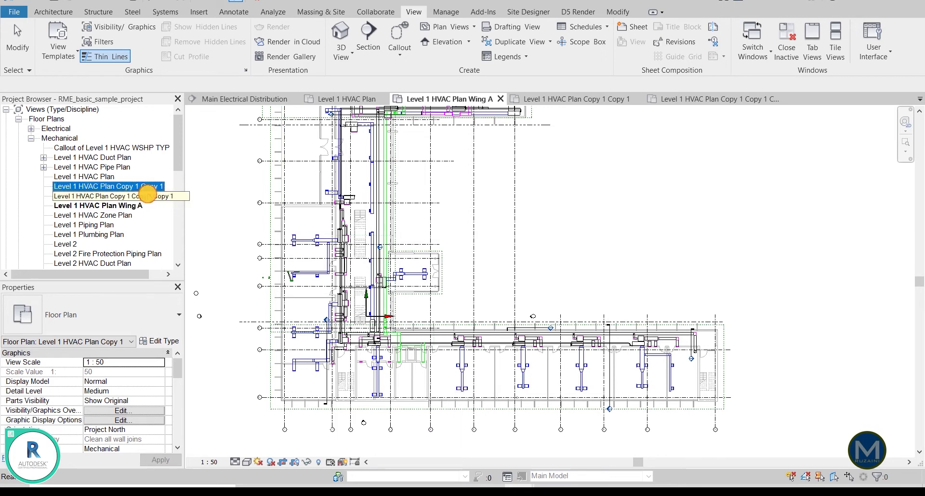
Step: Rename the Level 1 HVAC Plan Copy 1 Copy 1 view as Level 1 HVAC Plan Wing B
left_click(156, 186)
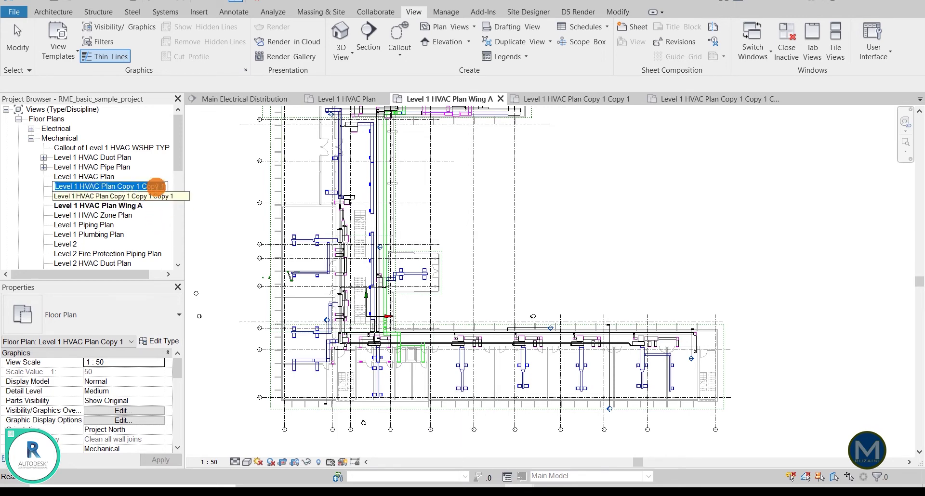
left_click_drag(163, 184, 119, 181)
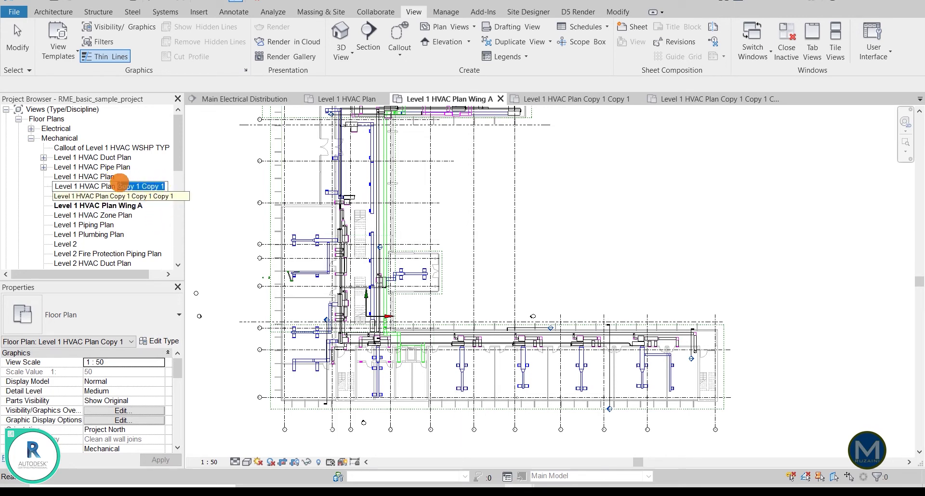
key("Caps_Lock")
type("Win")
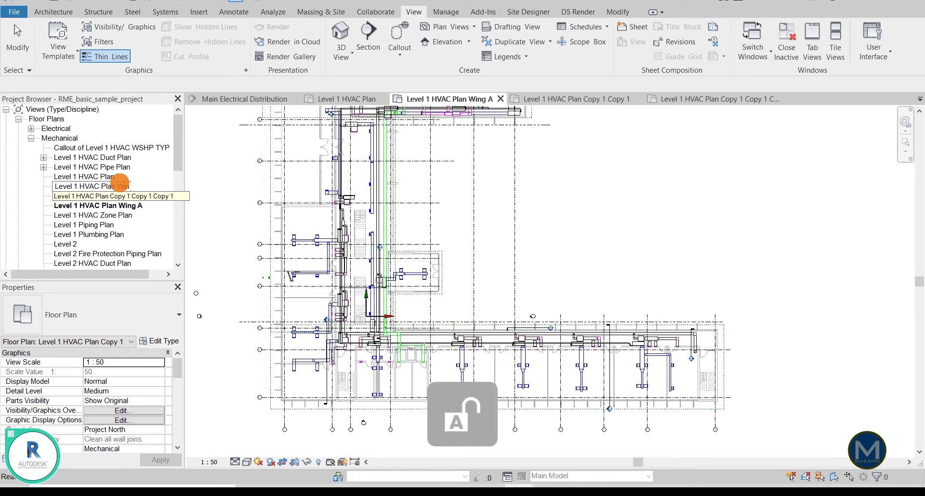
type("g")
key("Caps_Lock")
type("B")
key("Return")
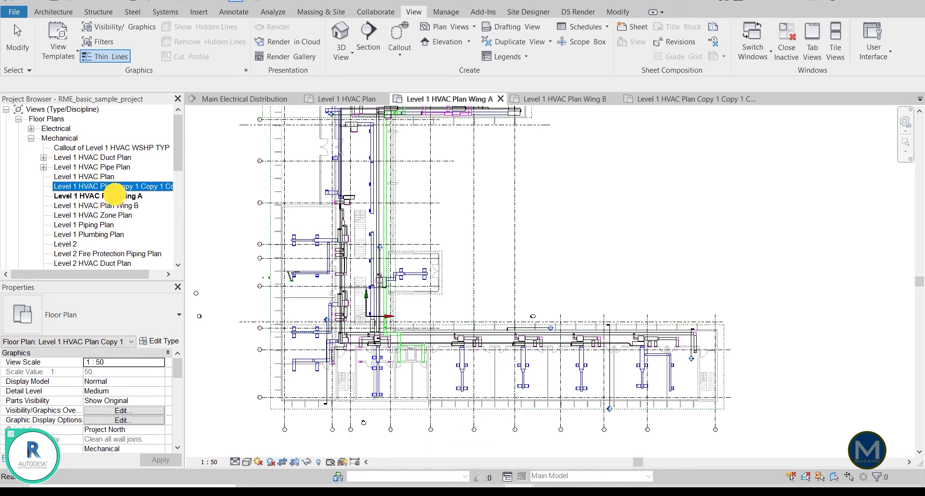
Step: Rename the remaining copied plan view as Level 1 HVAC Plan Wing C
left_click(126, 186)
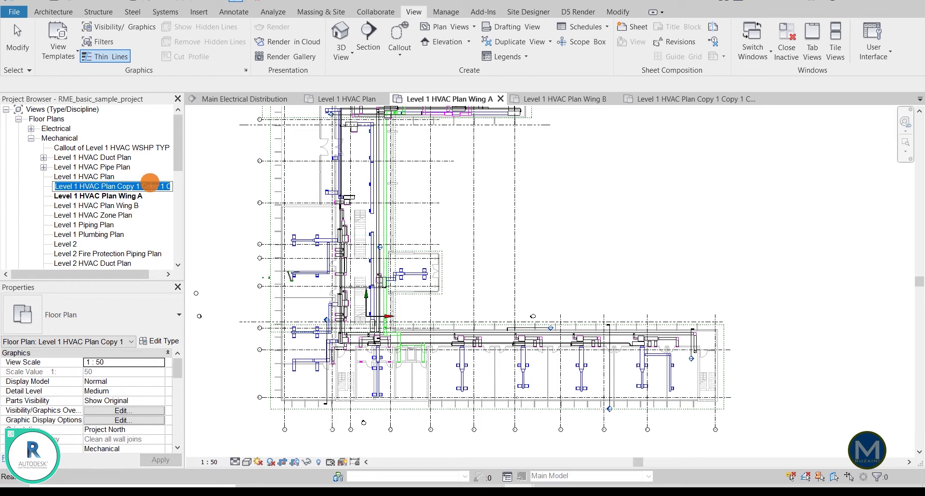
left_click(168, 187)
left_click(168, 186)
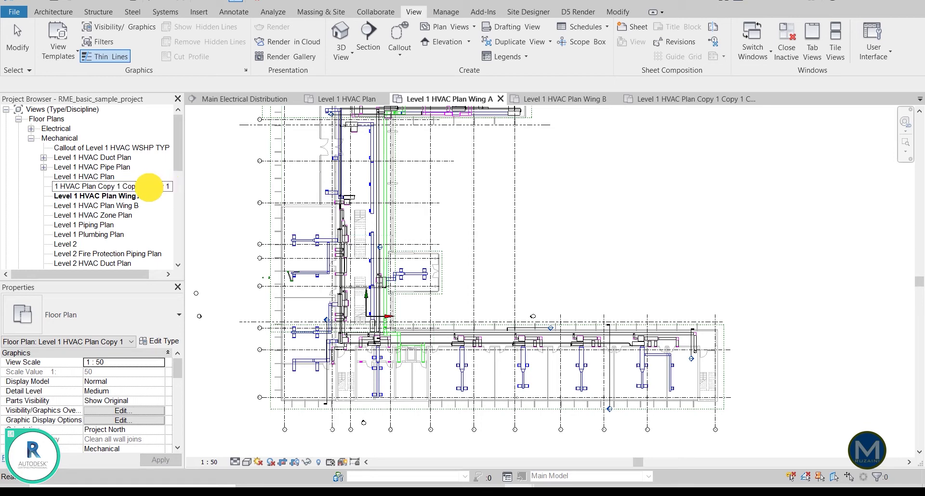
left_click_drag(168, 186, 102, 187)
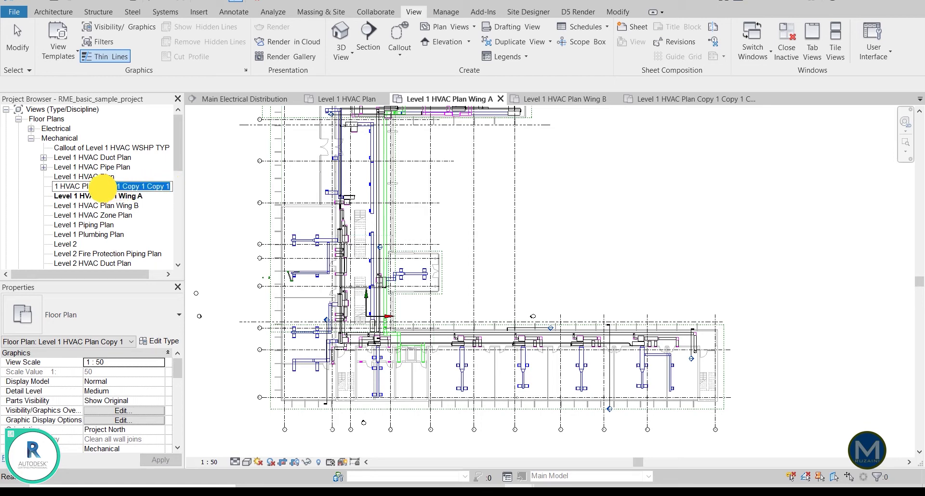
left_click(100, 187, "shift")
type("W")
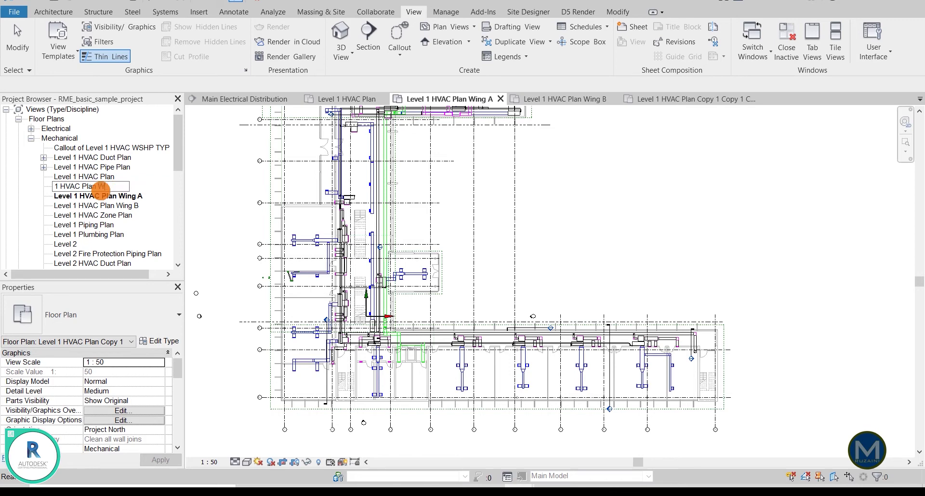
key("Caps_Lock")
key("Caps_Lock")
type("ing")
key("Caps_Lock")
type("C")
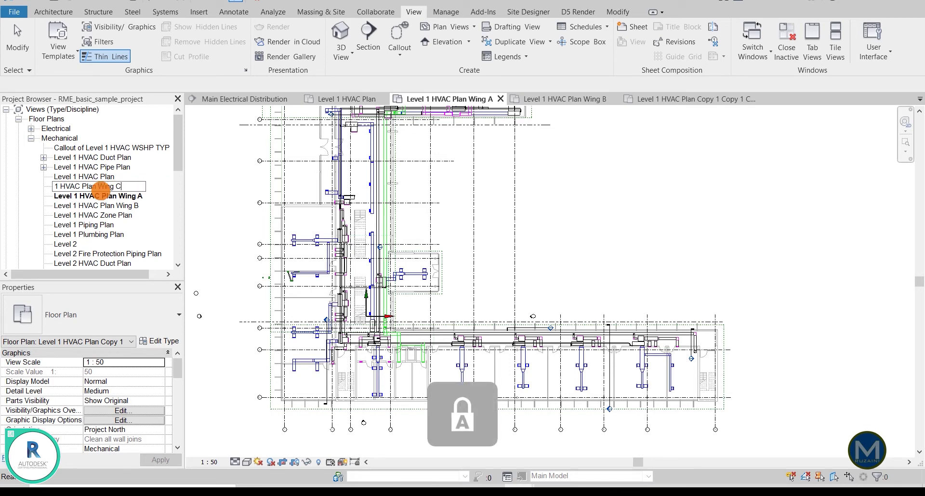
left_click(102, 224)
Step: Set the scope box of the Level 1 HVAC Plan Wing A view to Wing A and apply it
left_click(139, 185)
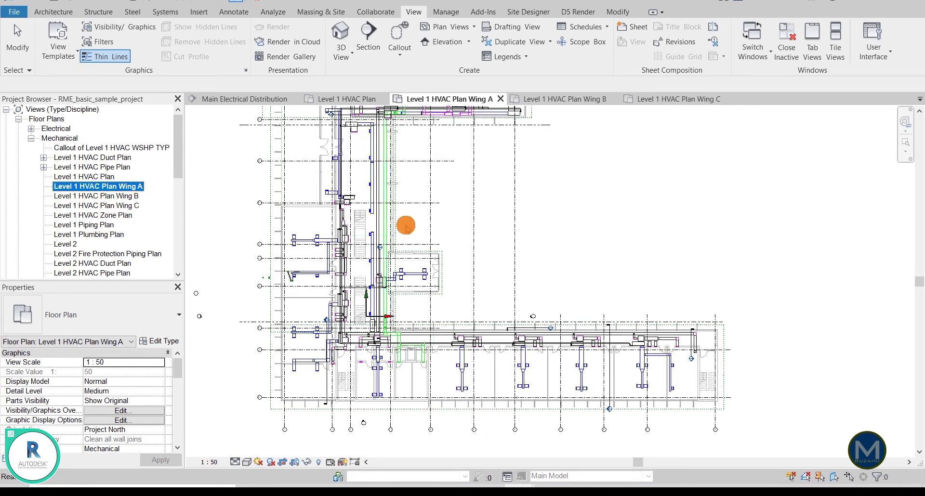
middle_click_drag(455, 212, 482, 347)
middle_click_drag(398, 297, 374, 201)
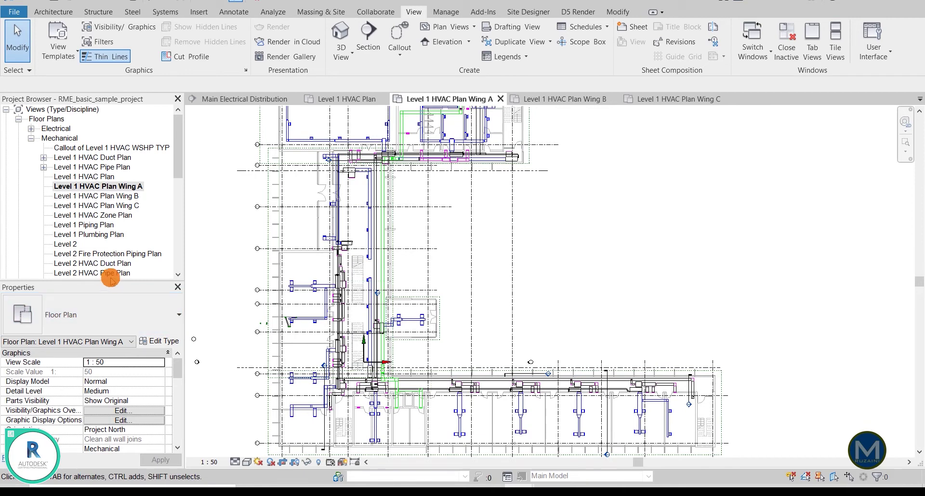
left_click_drag(115, 282, 121, 227)
scroll(116, 345, "down", 5)
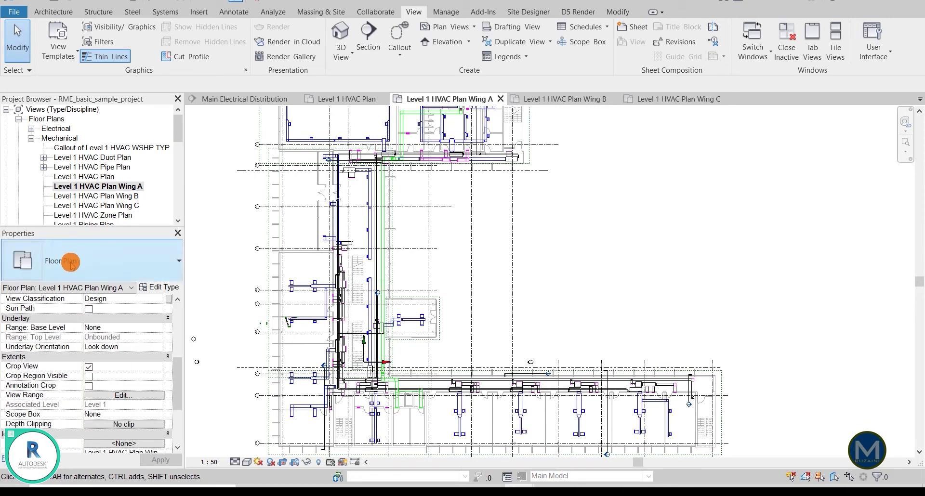
left_click(109, 387)
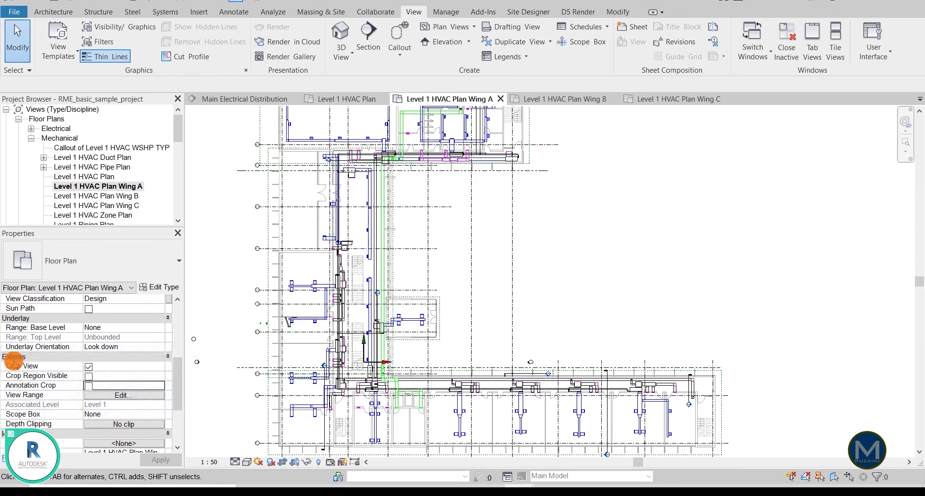
left_click(166, 414)
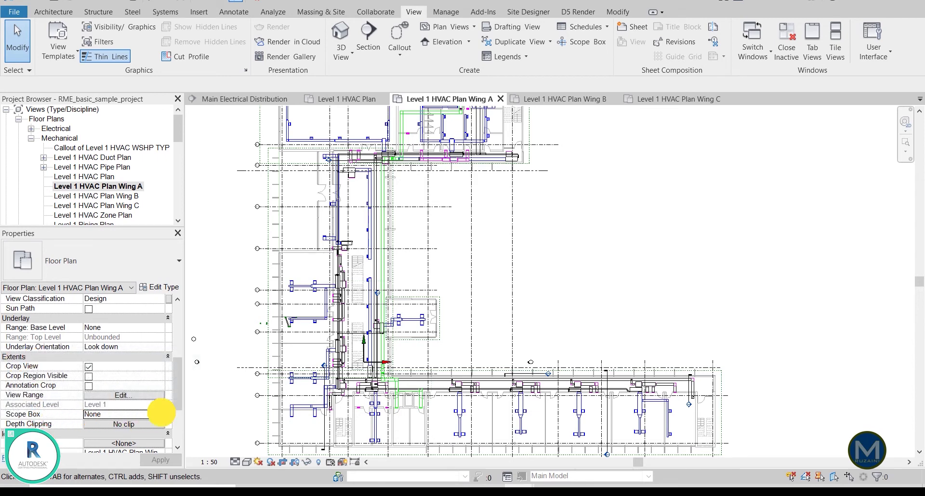
left_click(159, 414)
left_click(99, 440)
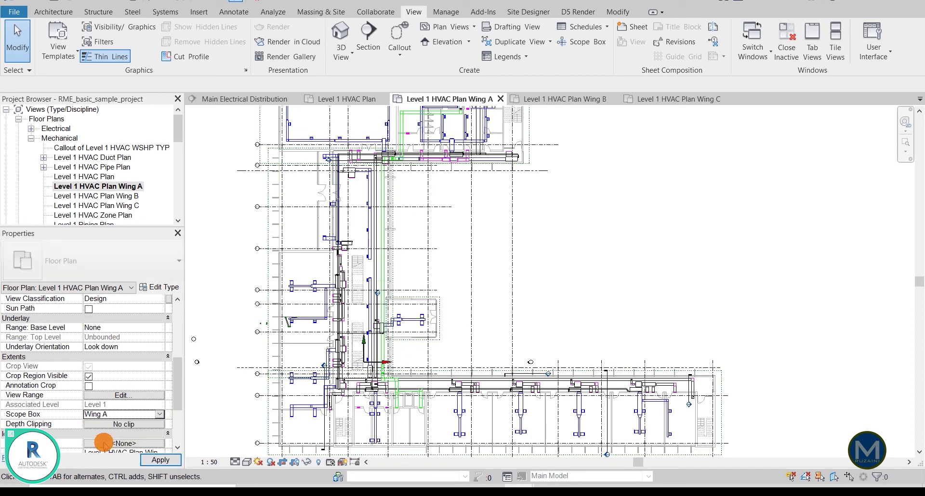
left_click(149, 461)
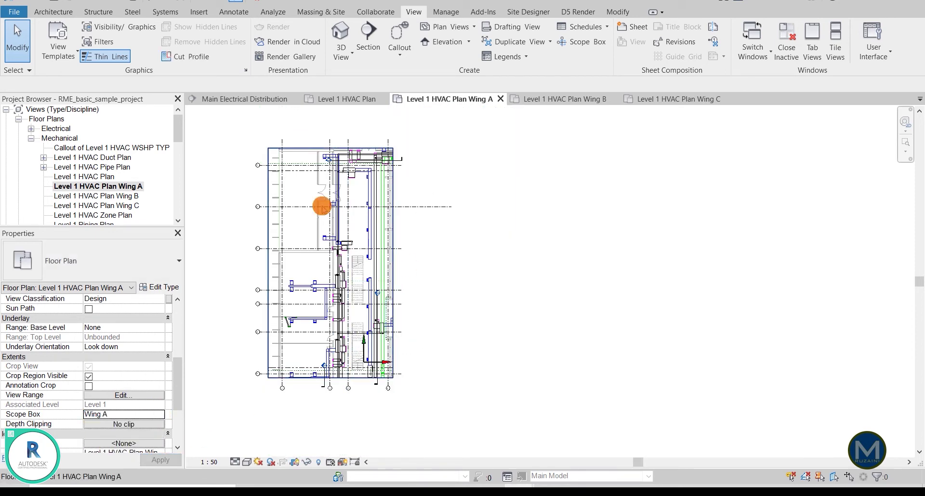
Step: Examine the cropped Wing A plan and its crop region boundary, comparing it with the full Level 1 HVAC Plan
scroll(263, 185, "up", 4)
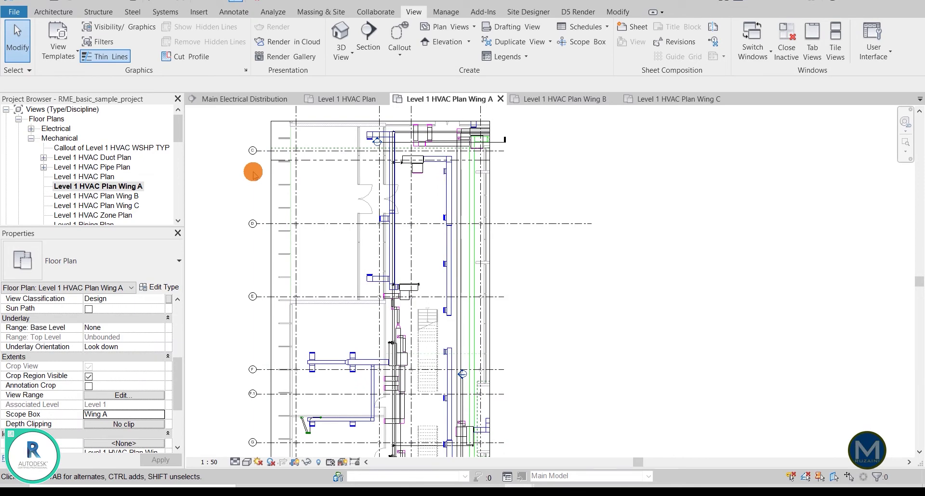
scroll(253, 173, "down", 3)
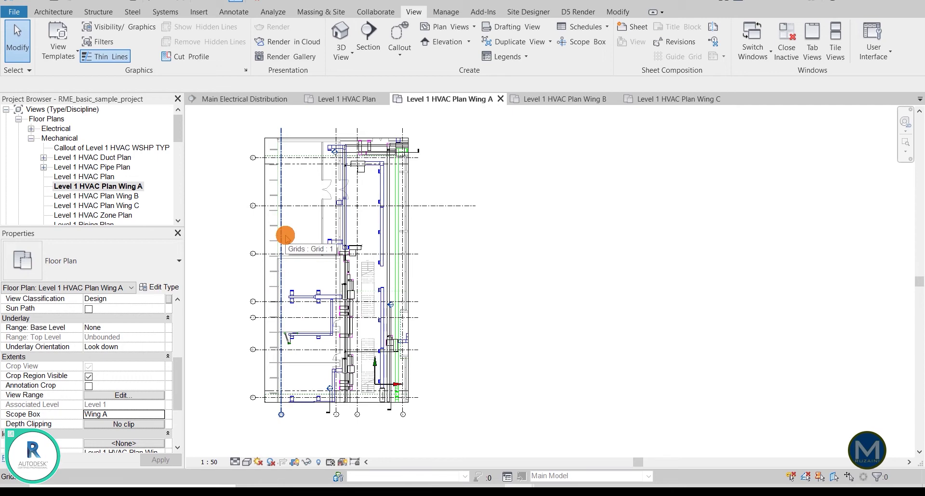
middle_click_drag(284, 236, 294, 242)
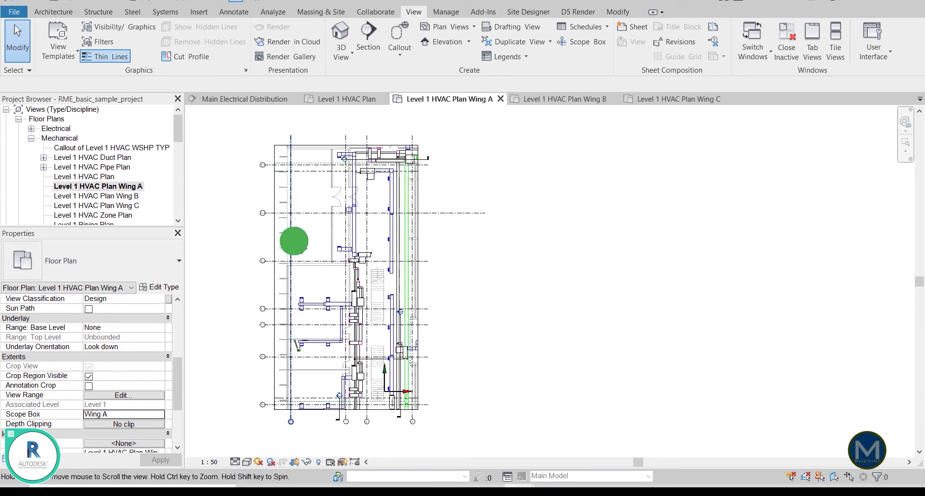
left_click(275, 250)
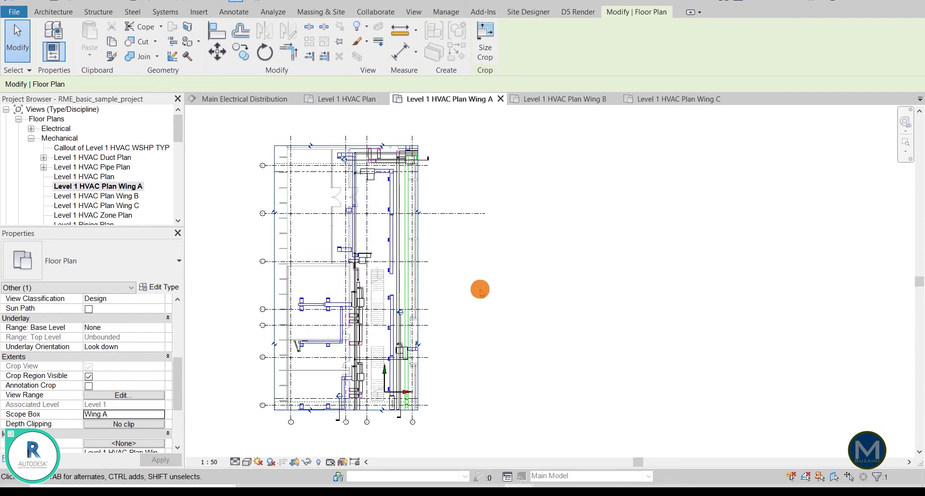
left_click(463, 295)
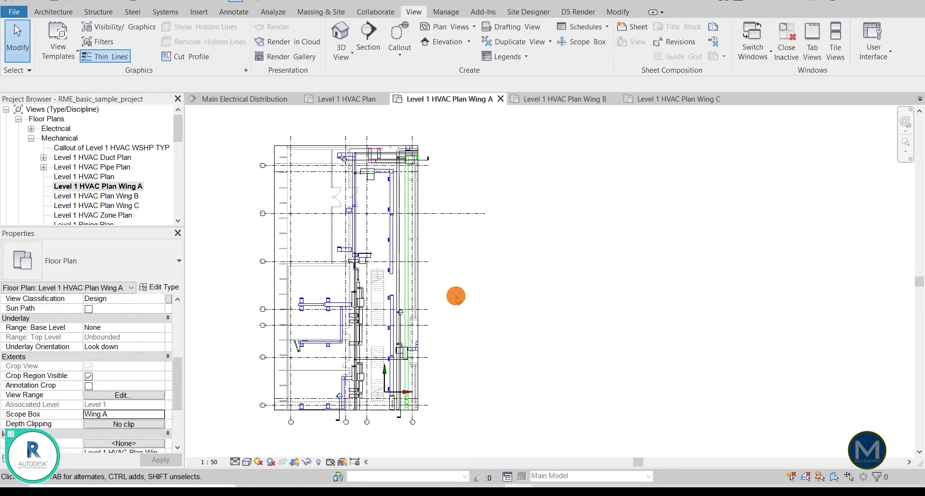
left_click(359, 98)
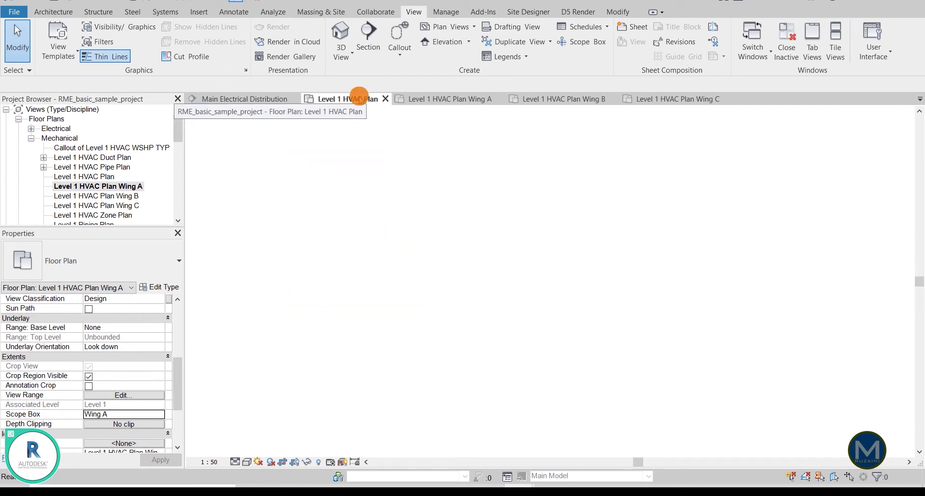
middle_click_drag(522, 175, 516, 437)
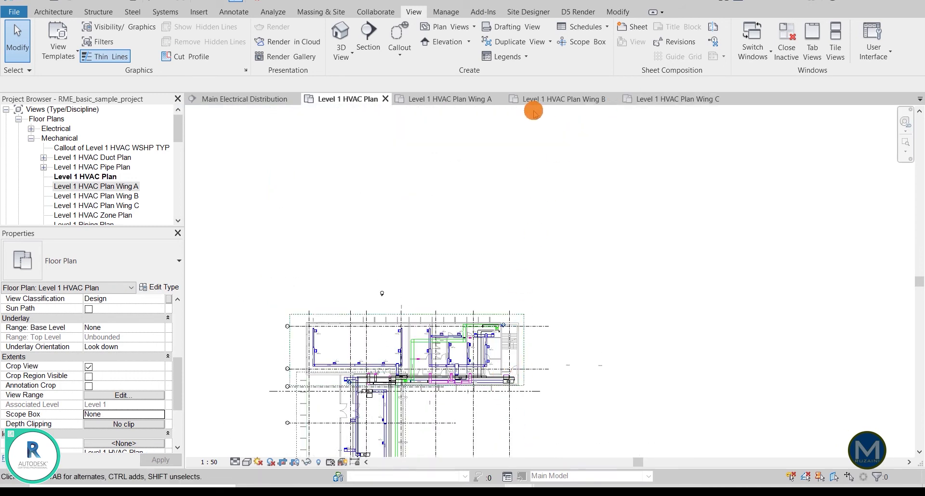
left_click(480, 101)
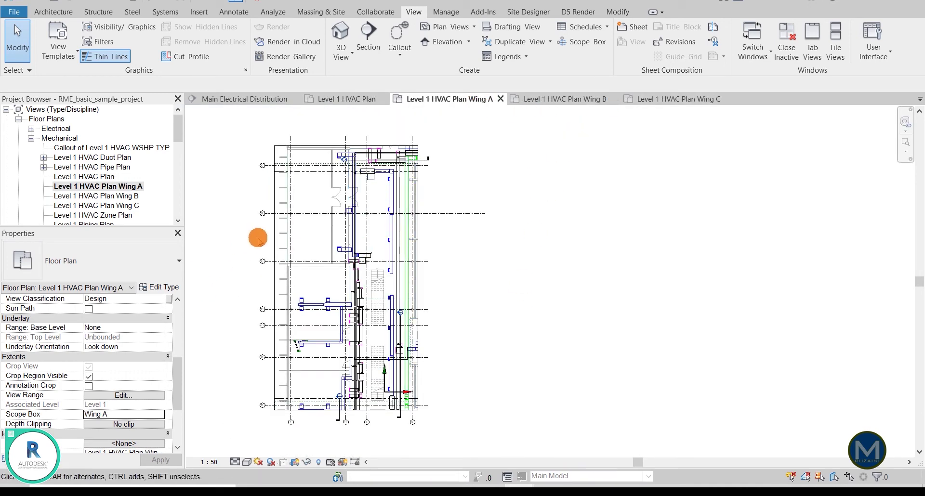
left_click(275, 232)
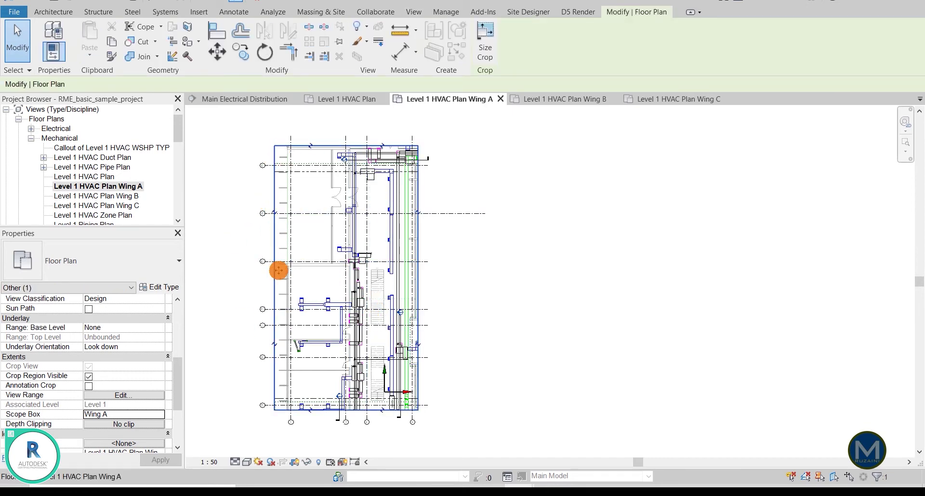
middle_click_drag(312, 240, 316, 249)
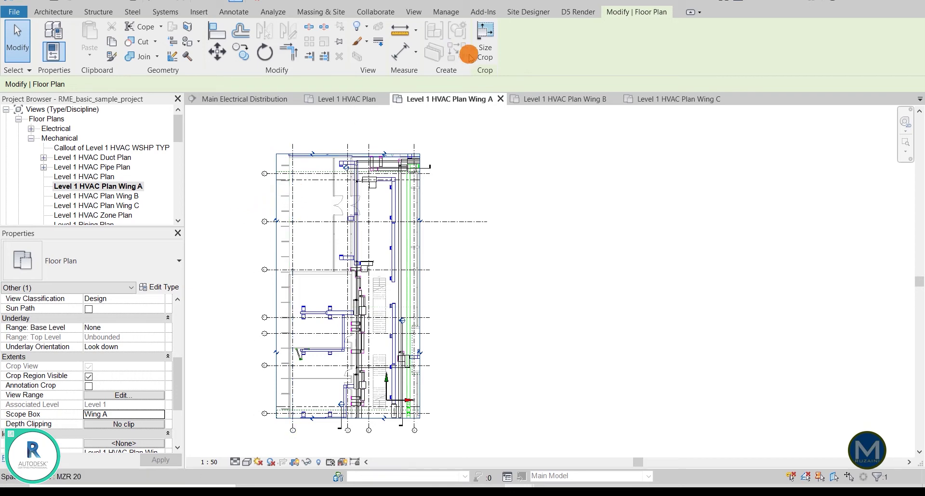
middle_click_drag(291, 207, 291, 207)
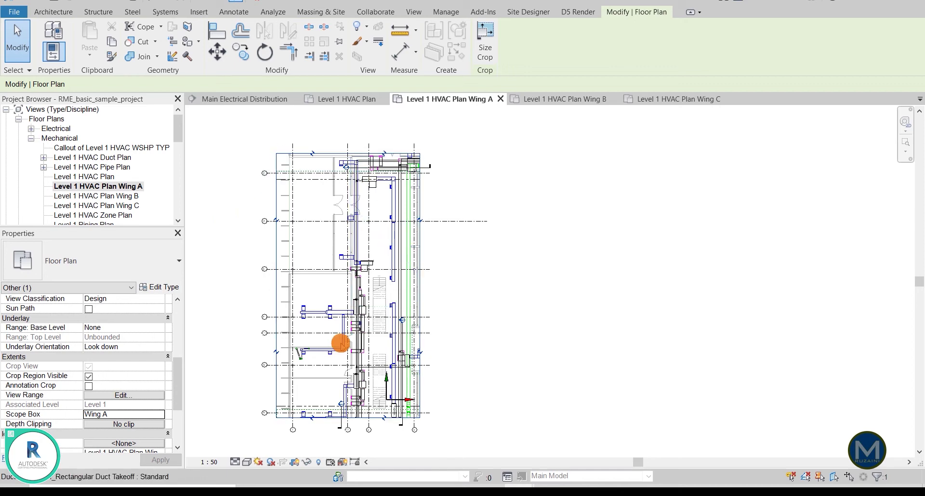
Step: Open the Level 1 HVAC Plan Wing B view and try to assign the Wing B scope box to it
double_click(129, 197)
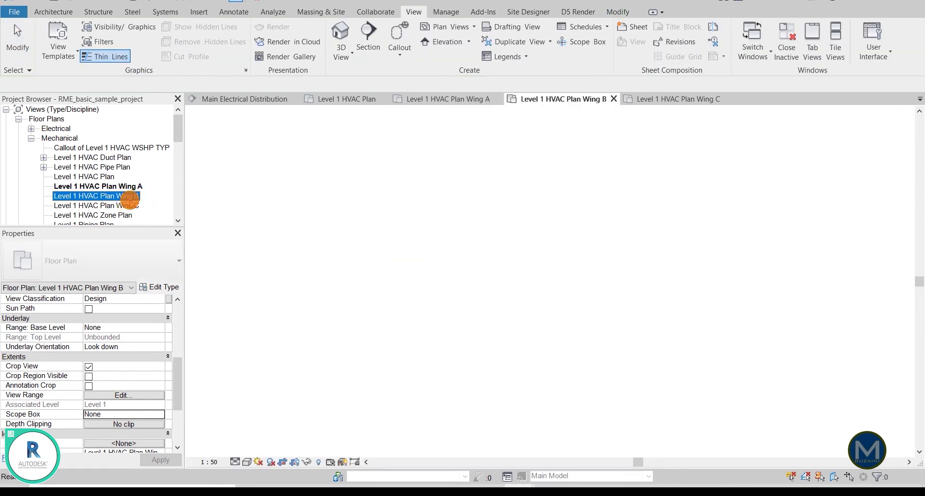
middle_click_drag(307, 216, 324, 249)
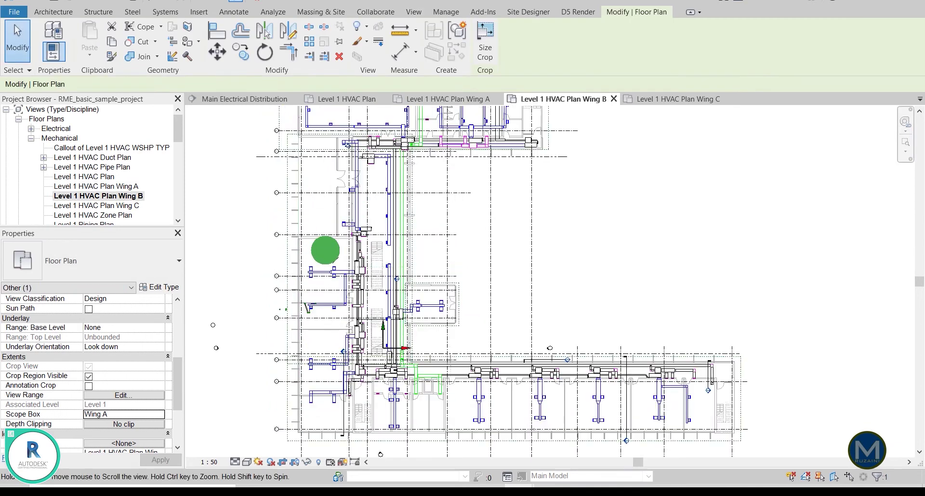
scroll(132, 371, "down", 2)
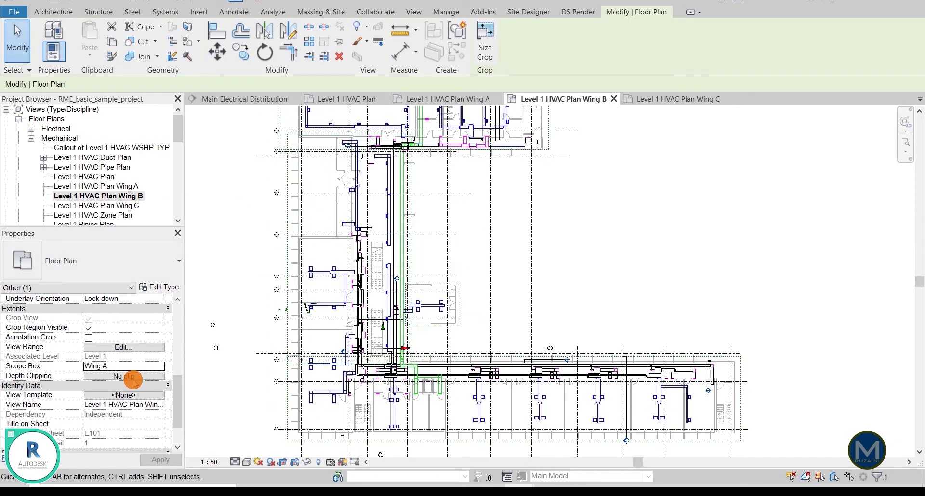
left_click(158, 346)
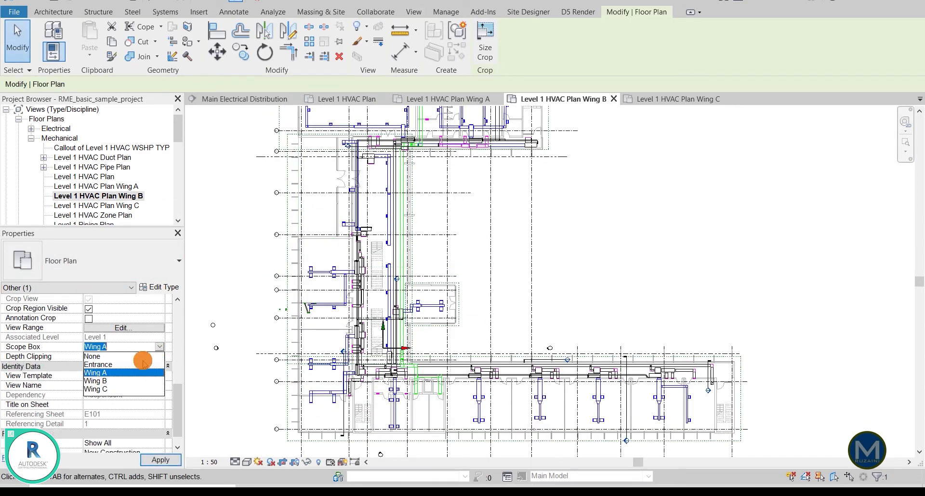
left_click(112, 380)
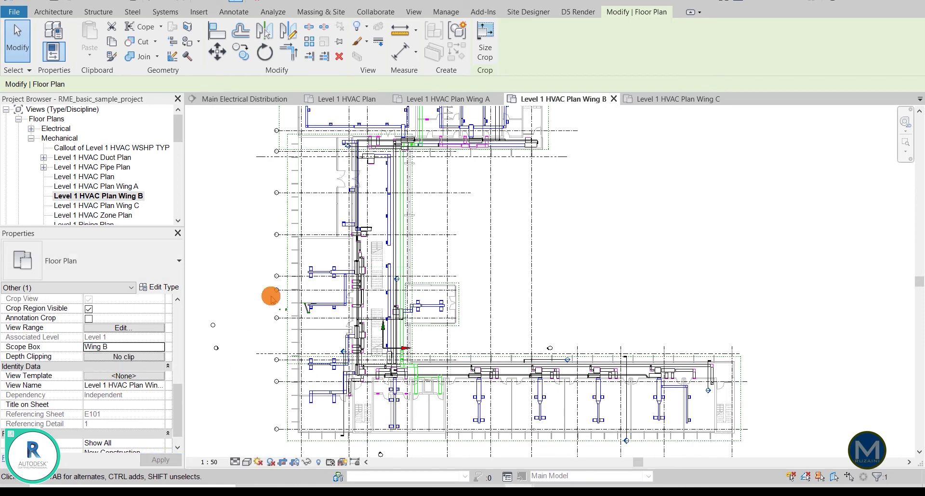
left_click(241, 232)
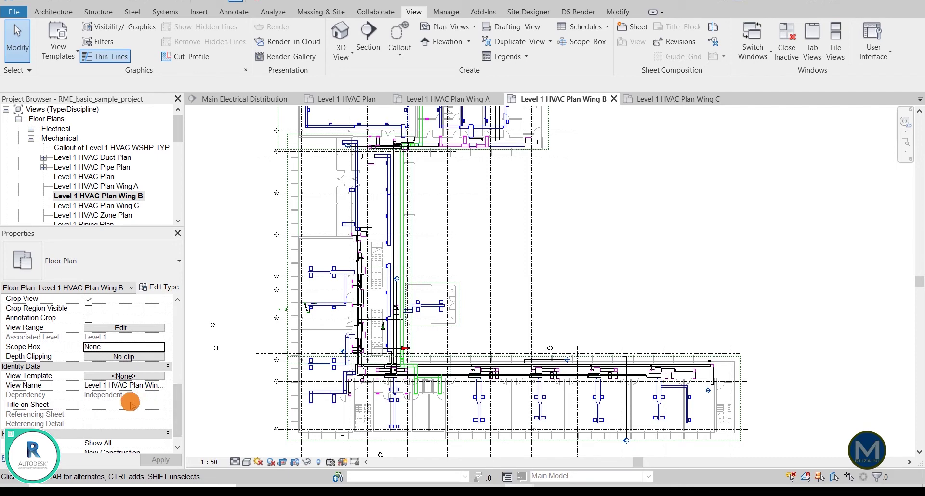
Step: Set the scope box of the Level 1 HVAC Plan Wing B view to Wing B and apply it
left_click(159, 347)
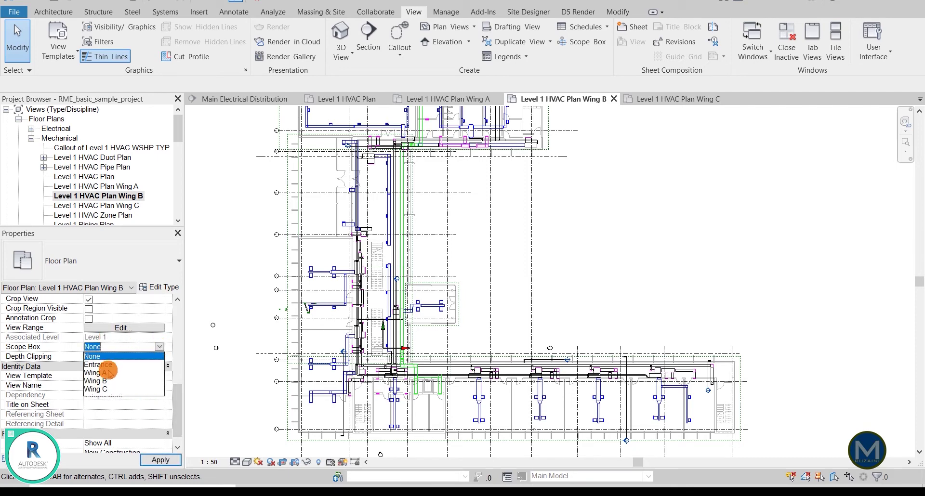
left_click(112, 381)
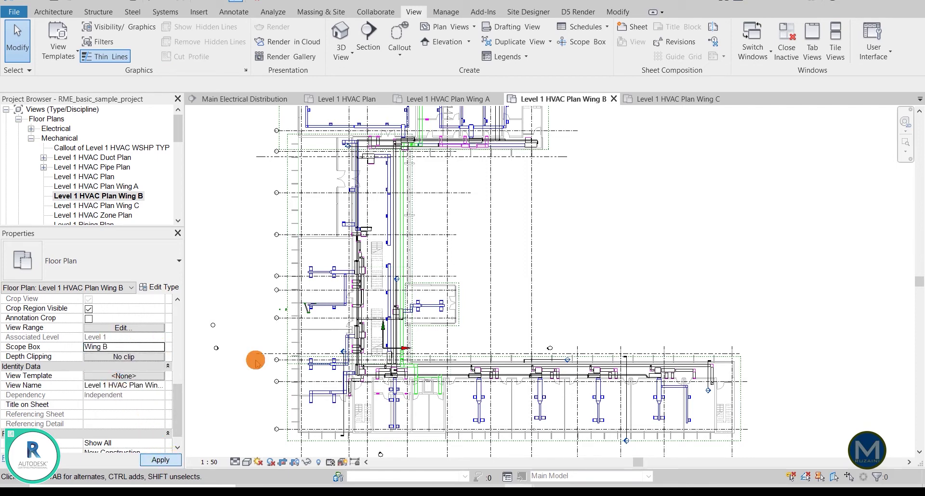
middle_click_drag(365, 159, 362, 275)
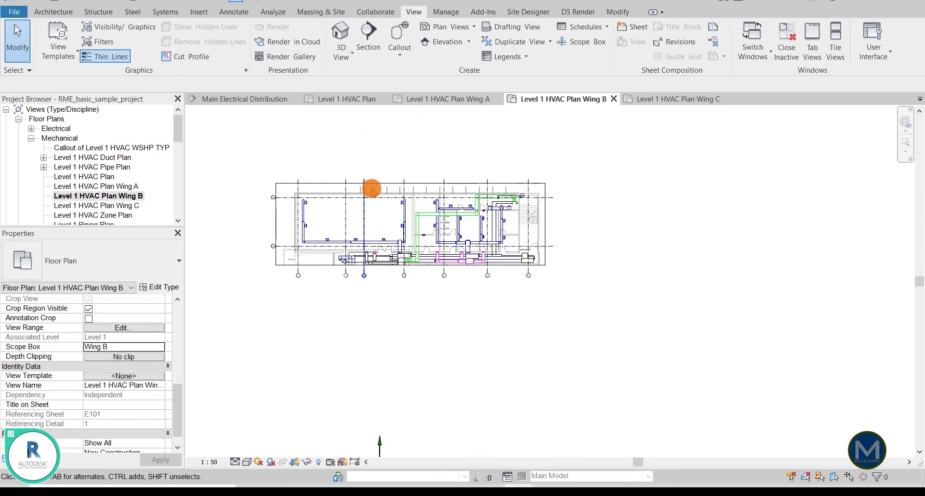
Step: Open the Level 1 HVAC Plan Wing C view, set its scope box to Wing C and apply it
double_click(134, 206)
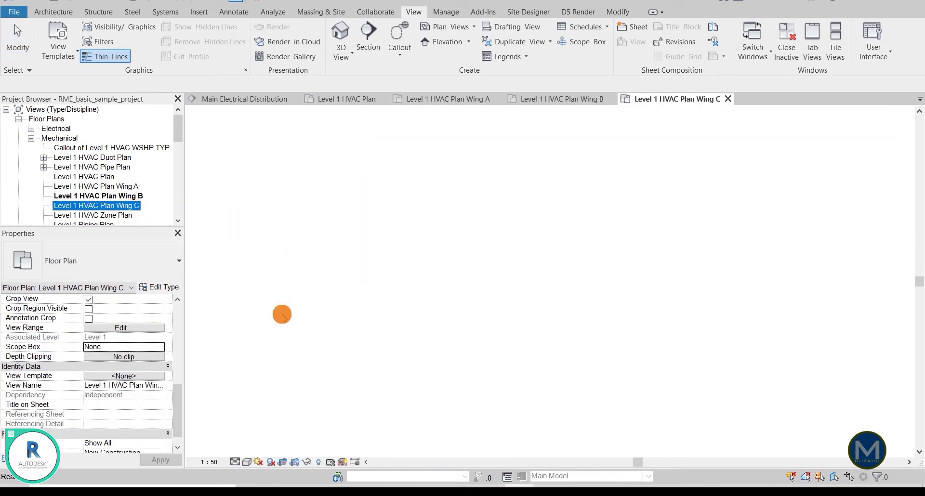
left_click(157, 346)
left_click(144, 389)
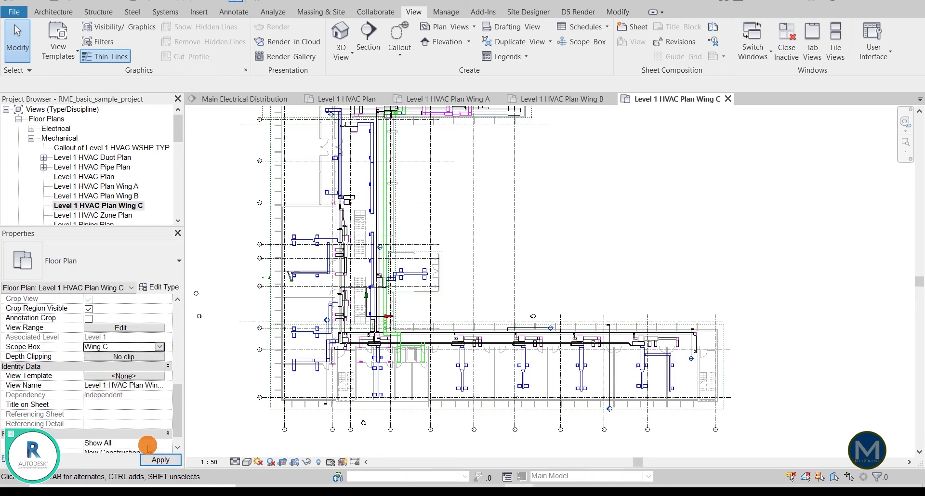
left_click(155, 460)
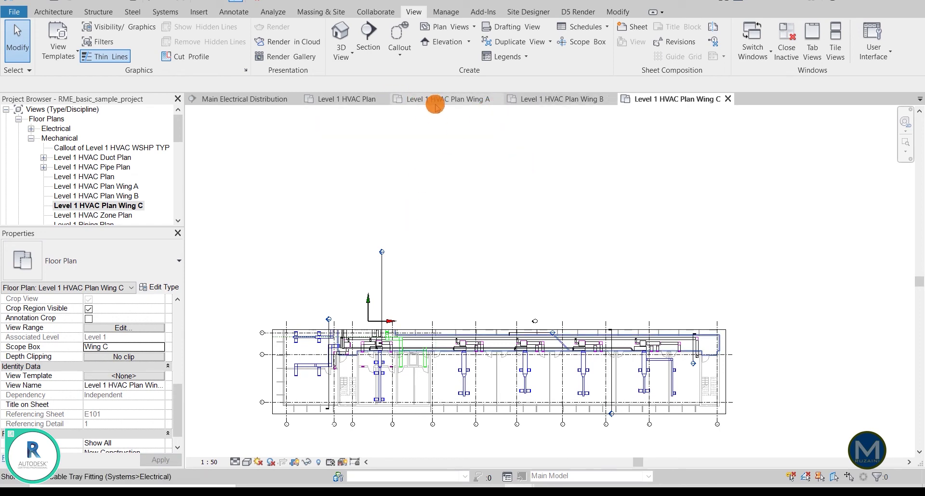
Step: Close the Main Electrical Distribution view and tile the four remaining HVAC plan views
left_click(292, 99)
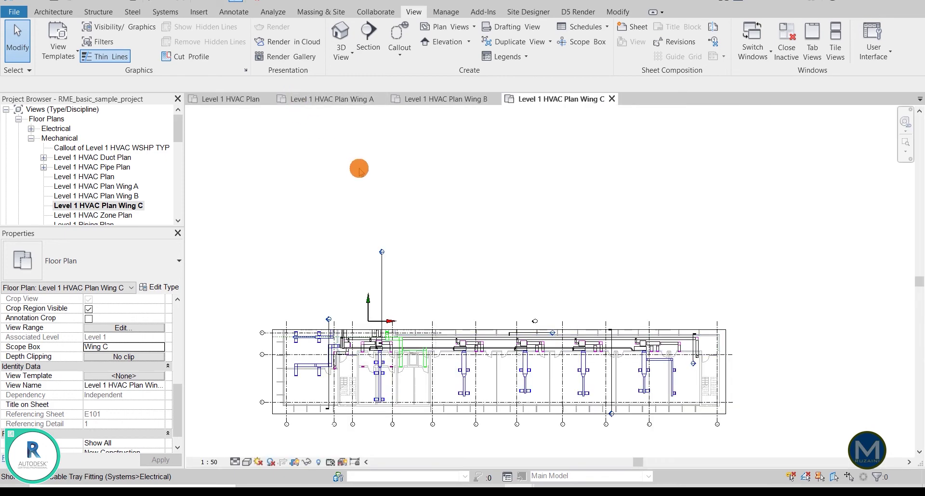
key("w")
key("t")
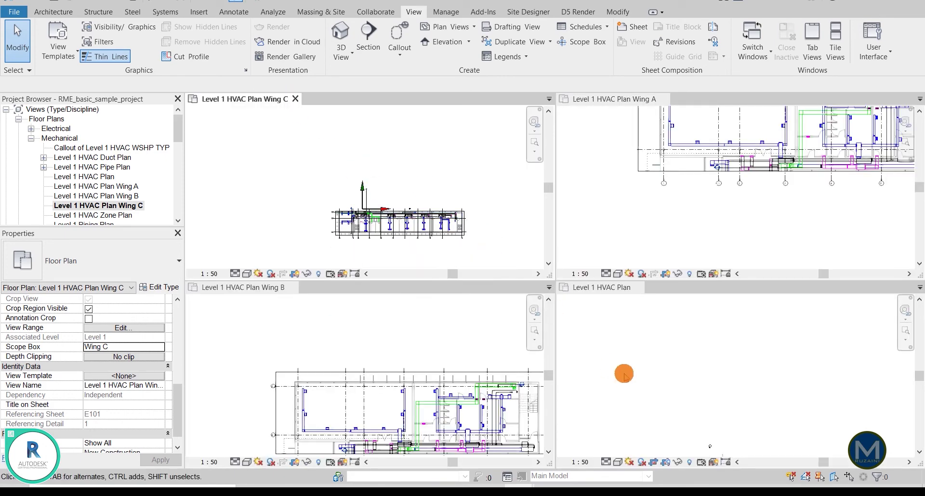
Step: Examine the tiled Wing A, Wing B and Wing C plans alongside the full Level 1 HVAC Plan
left_click(624, 373)
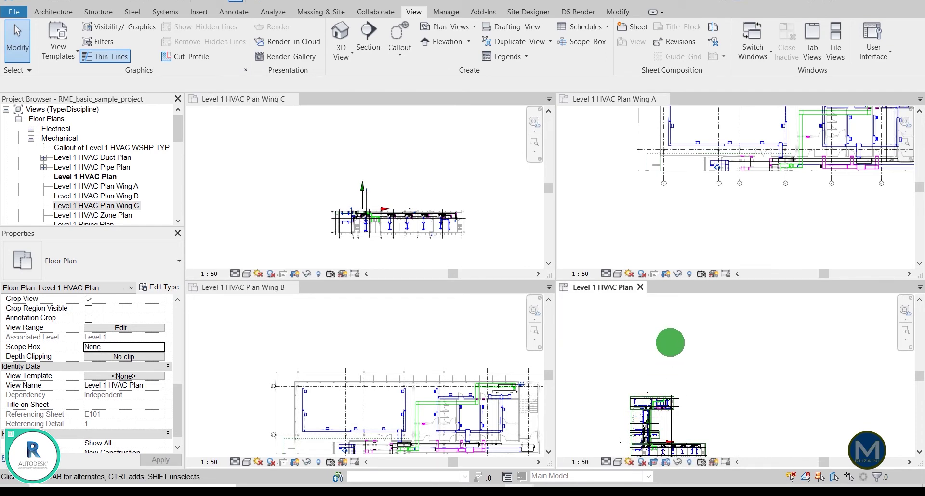
middle_click_drag(687, 391, 694, 356)
scroll(680, 330, "up", 4)
scroll(378, 324, "down", 5)
scroll(438, 362, "up", 6)
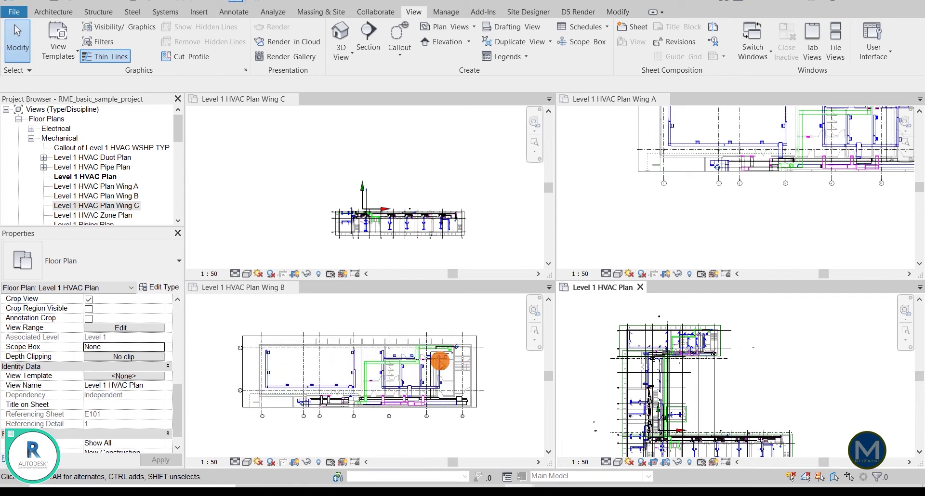
left_click(446, 371)
scroll(392, 211, "up", 4)
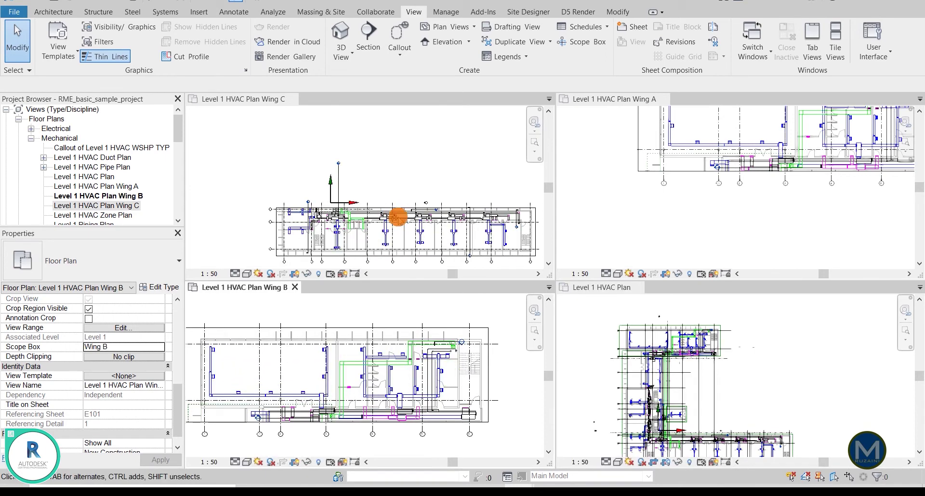
left_click(337, 190)
middle_click_drag(407, 191, 368, 182)
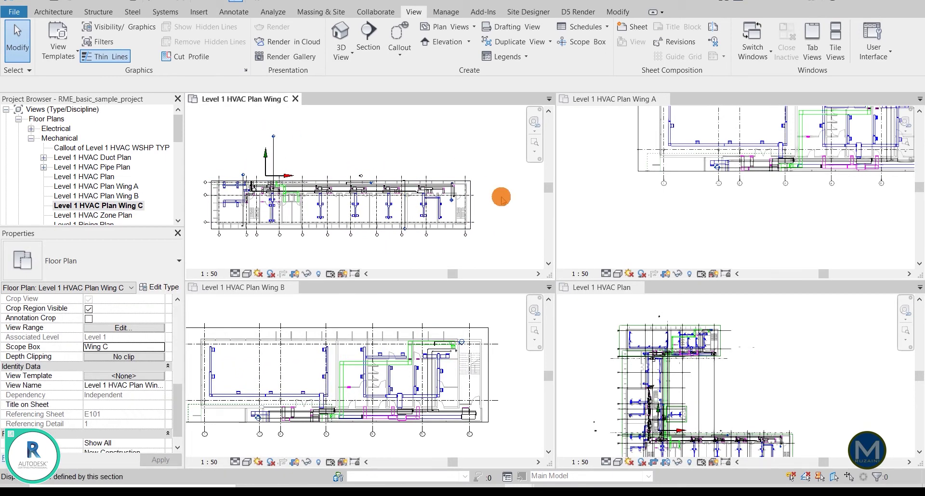
scroll(634, 228, "down", 3)
left_click(655, 167)
middle_click_drag(650, 142, 644, 160)
scroll(639, 190, "up", 2)
Step: Find the ceiling plans among the project views and open the Level 1 Ceiling Plan
scroll(92, 160, "down", 5)
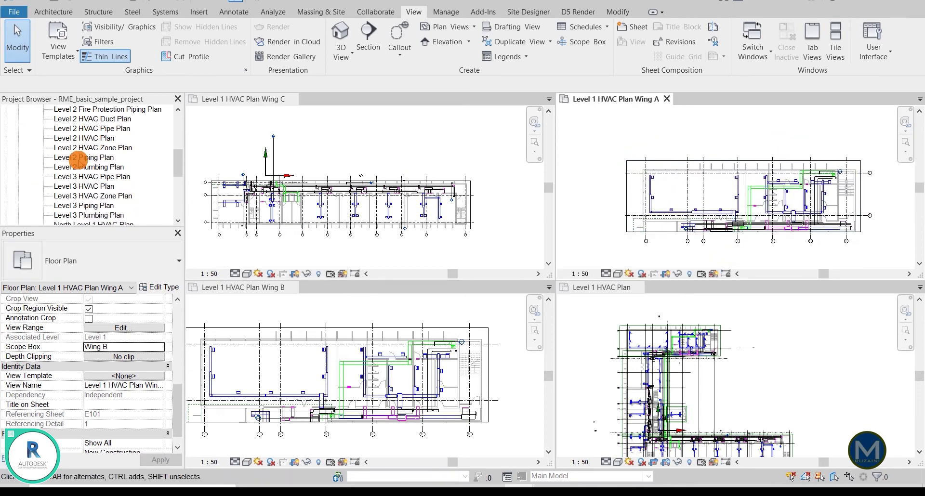
scroll(78, 161, "down", 4)
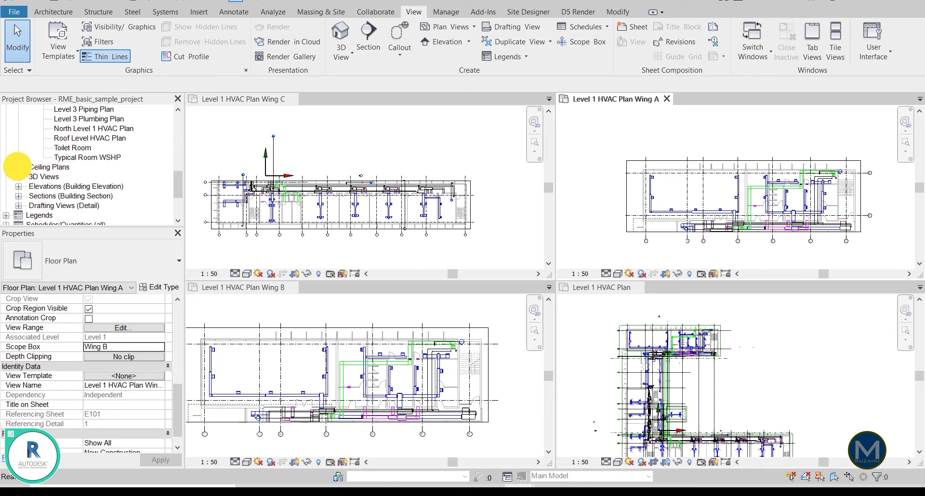
left_click(18, 167)
left_click(32, 177)
left_click(62, 187)
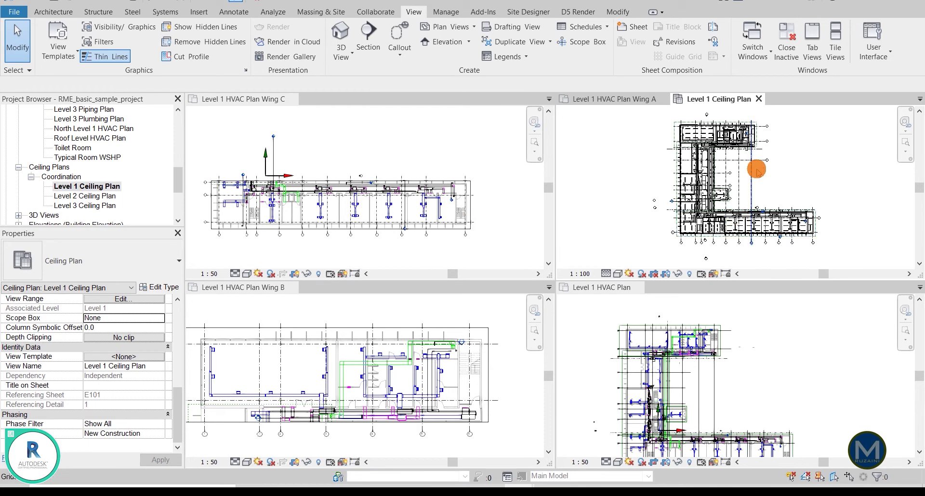
scroll(697, 168, "down", 1)
middle_click_drag(697, 166, 690, 221)
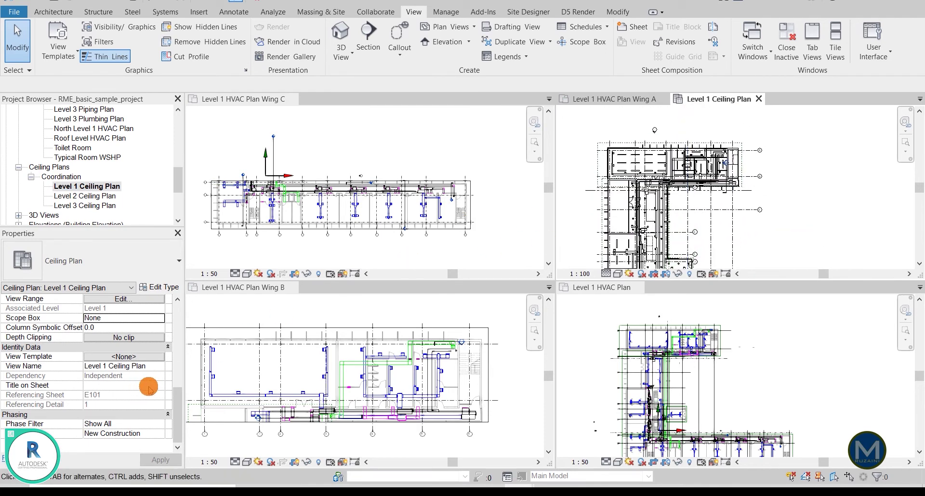
Step: Set the scope box of the Level 1 Ceiling Plan to Wing A and apply it
left_click(159, 318)
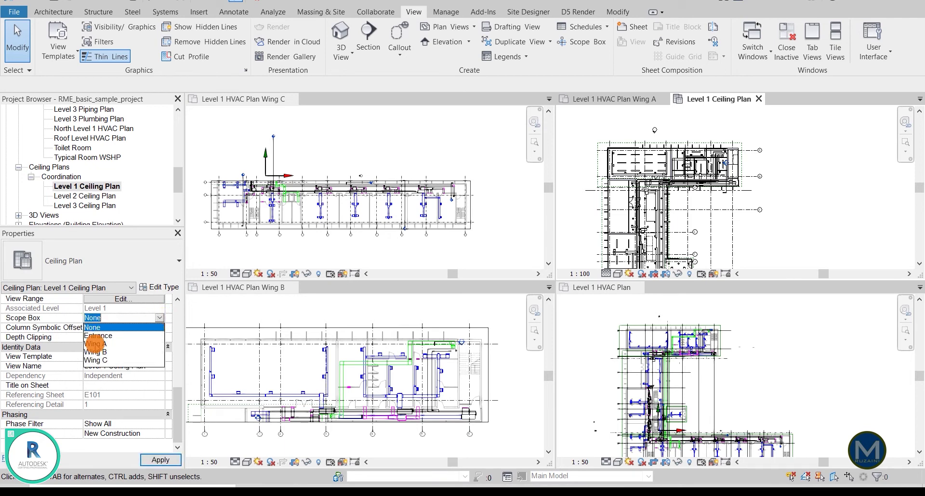
left_click(97, 340)
left_click(161, 460)
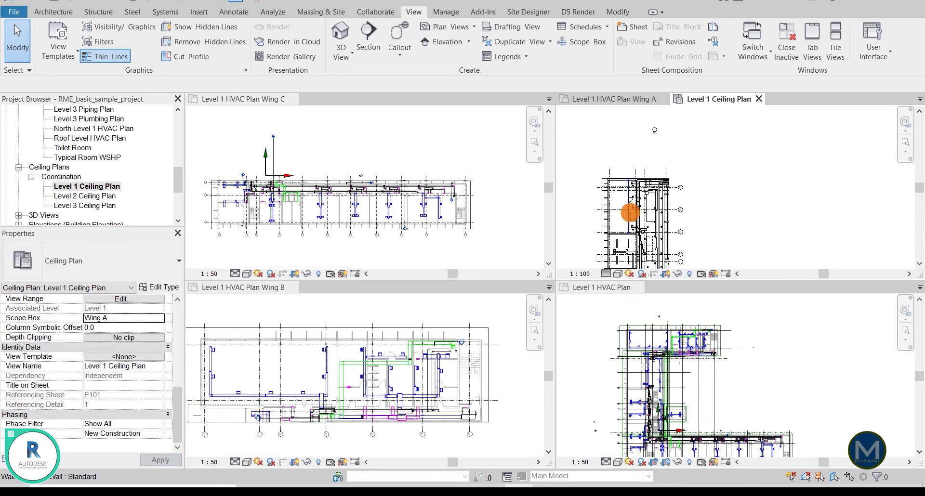
middle_click_drag(626, 206, 627, 150)
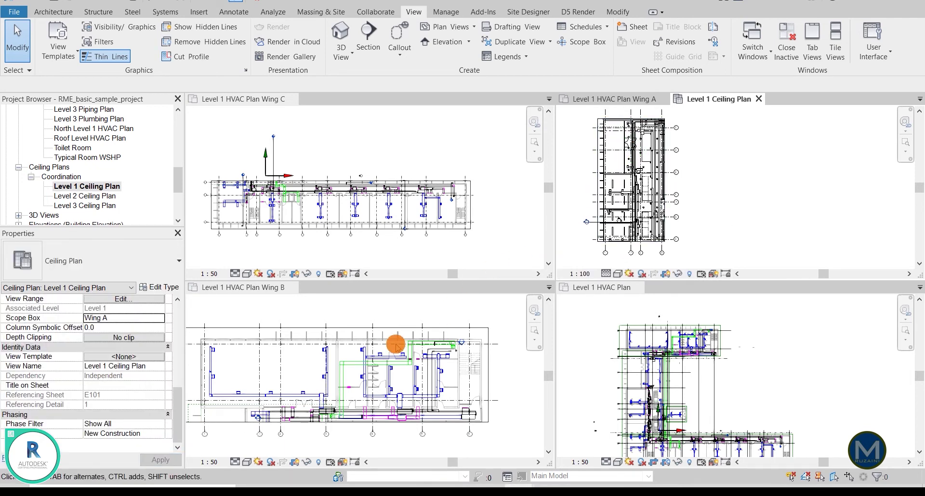
scroll(396, 344, "down", 2)
Step: Check the Level 1 HVAC Plan Wing A view, then set the Level 1 Ceiling Plan's scope box to Wing B
left_click(633, 99)
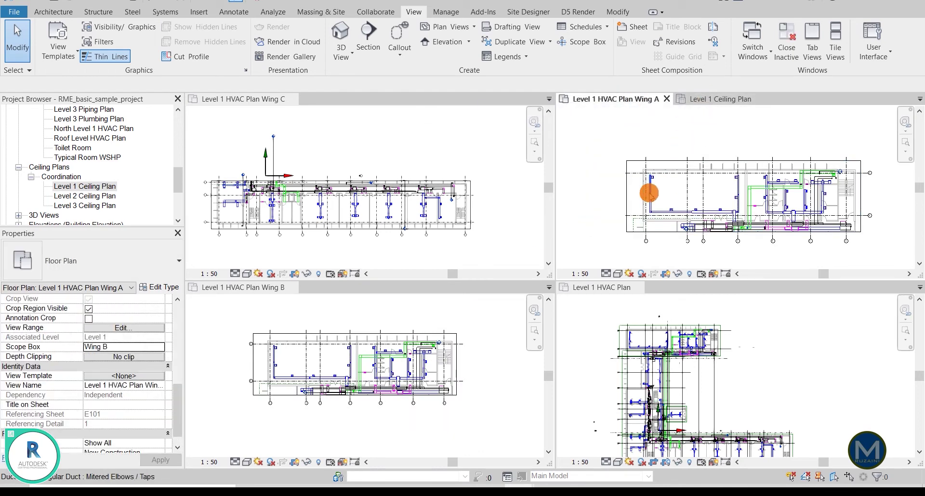
left_click(696, 99)
middle_click_drag(633, 161, 640, 222)
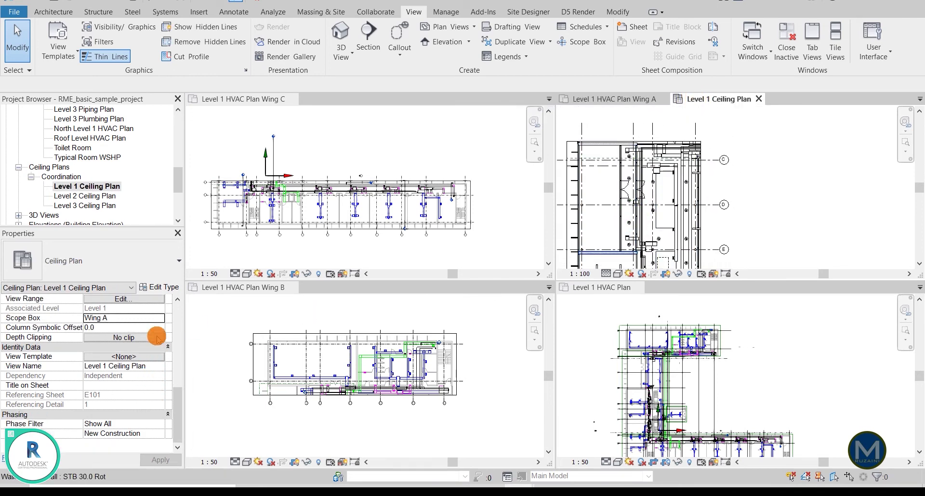
left_click(158, 320)
left_click(104, 351)
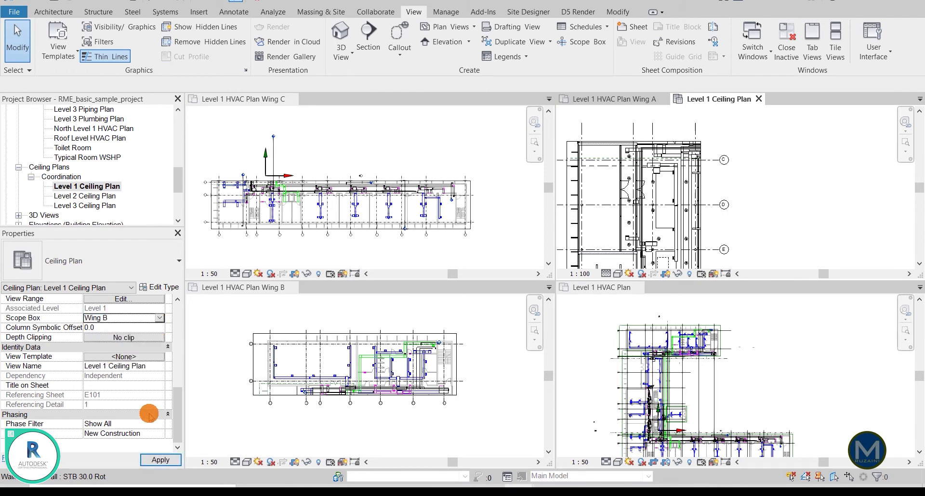
left_click(162, 459)
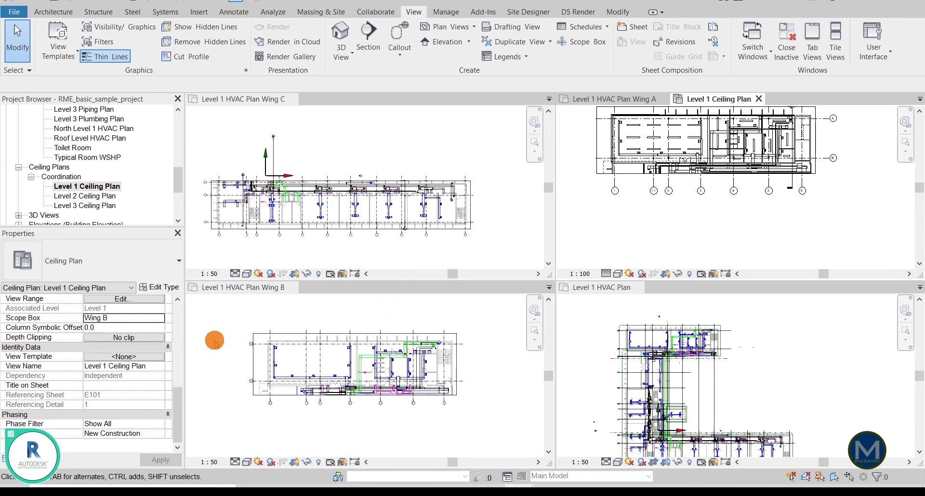
middle_click_drag(785, 149, 768, 174)
Step: Try to set the Level 1 Ceiling Plan's crop region width to 900 mm while the Wing B scope box controls it
left_click(713, 153)
scroll(701, 184, "up", 2)
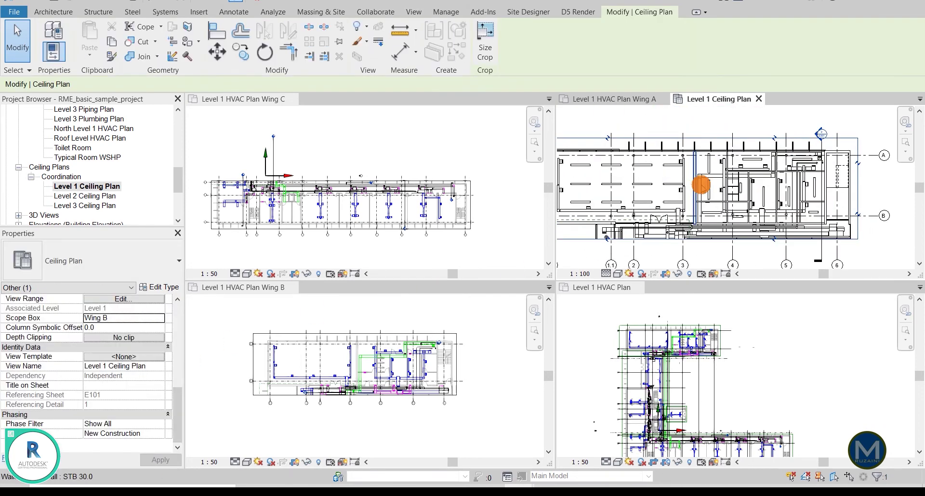
left_click(485, 41)
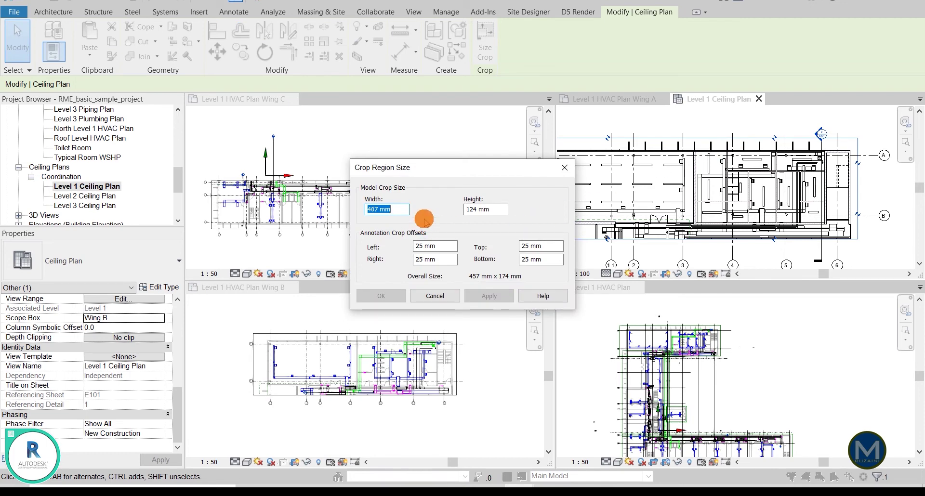
type("900")
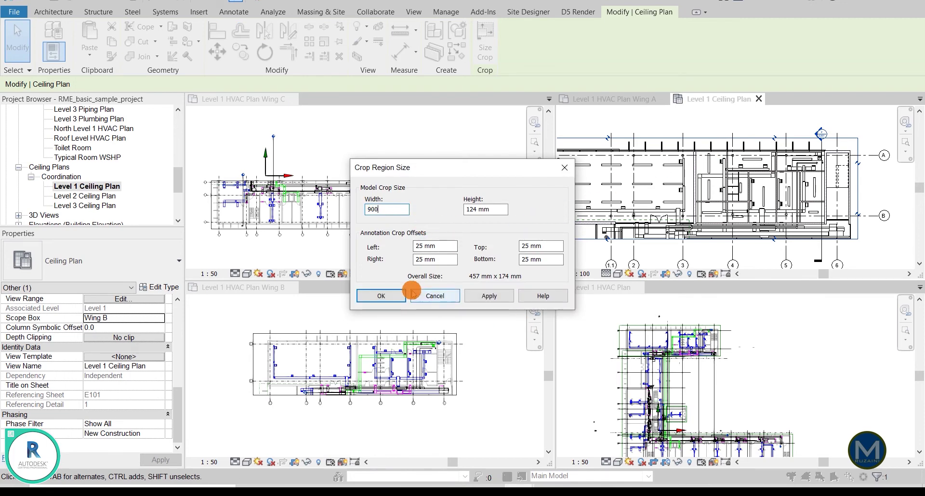
left_click(395, 294)
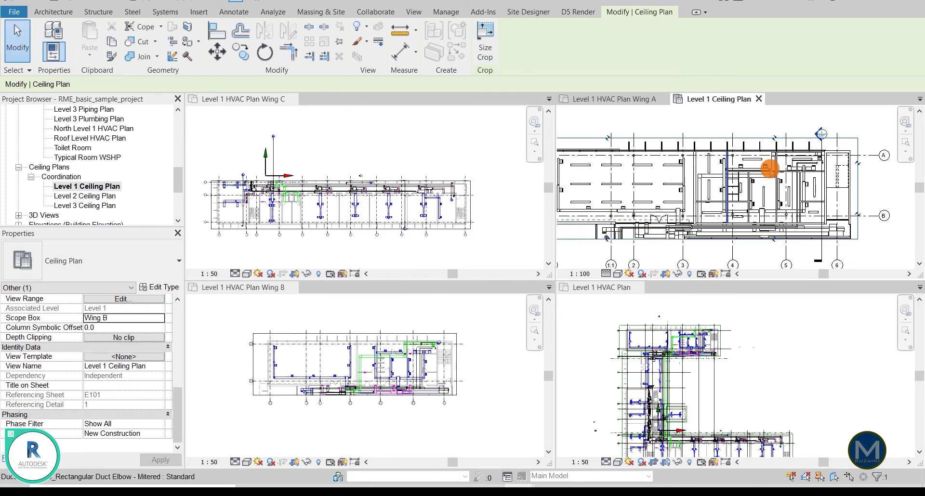
scroll(770, 169, "down", 3)
scroll(721, 147, "up", 2)
left_click(708, 135)
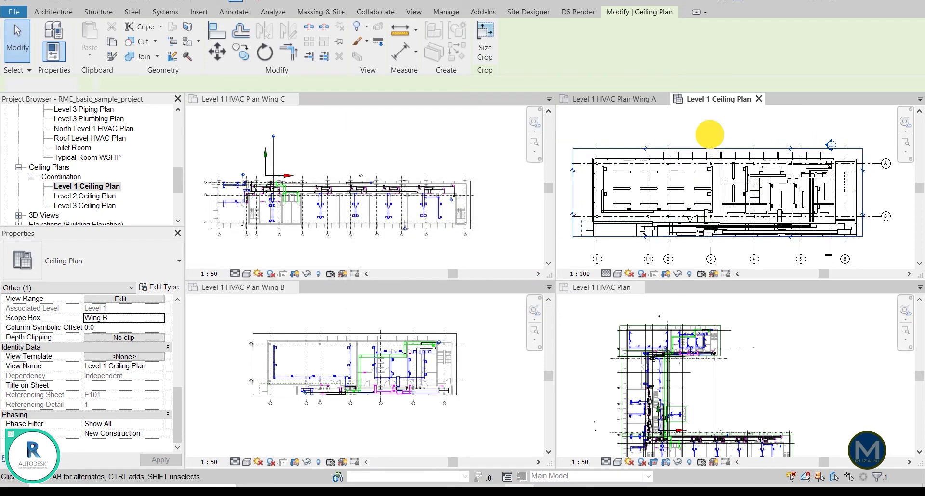
scroll(628, 327, "up", 2)
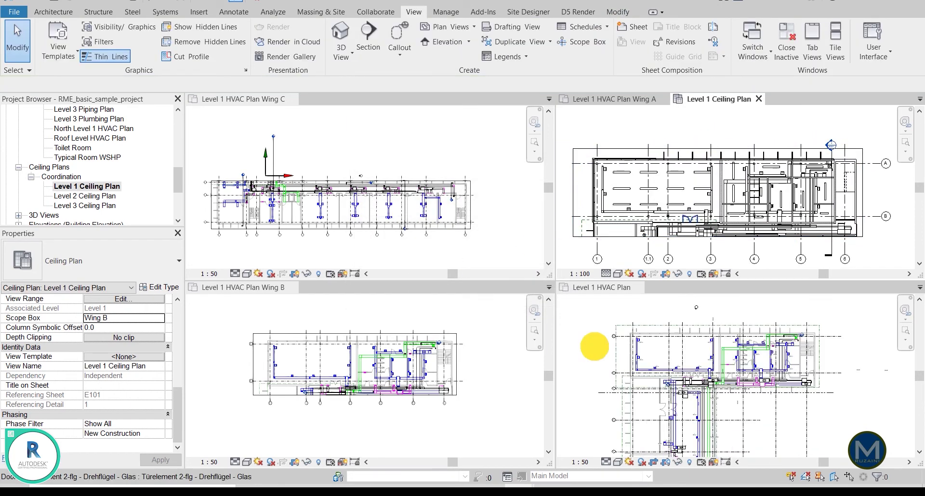
Step: Resize the Wing B scope box in the Level 1 HVAC Plan, stretching its right edge outward and bringing both ends back in around the wing
left_click(615, 354)
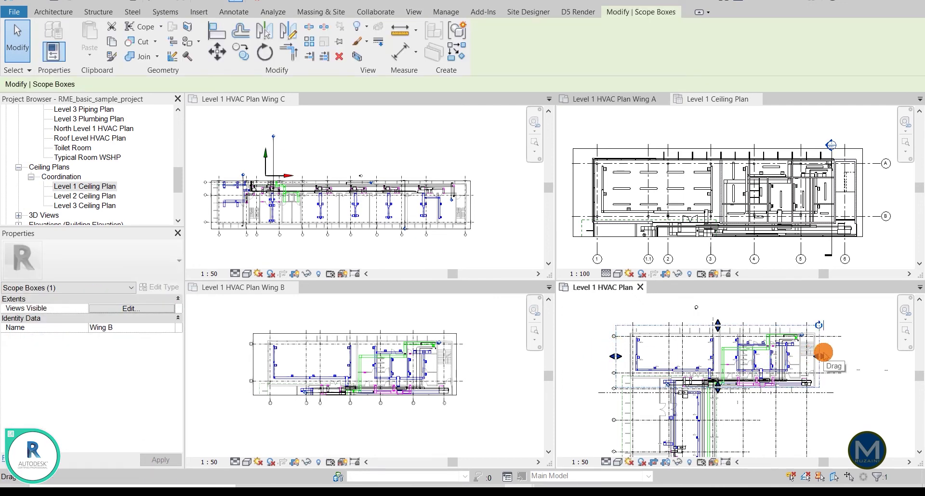
left_click_drag(823, 355, 855, 358)
left_click_drag(877, 388, 877, 388)
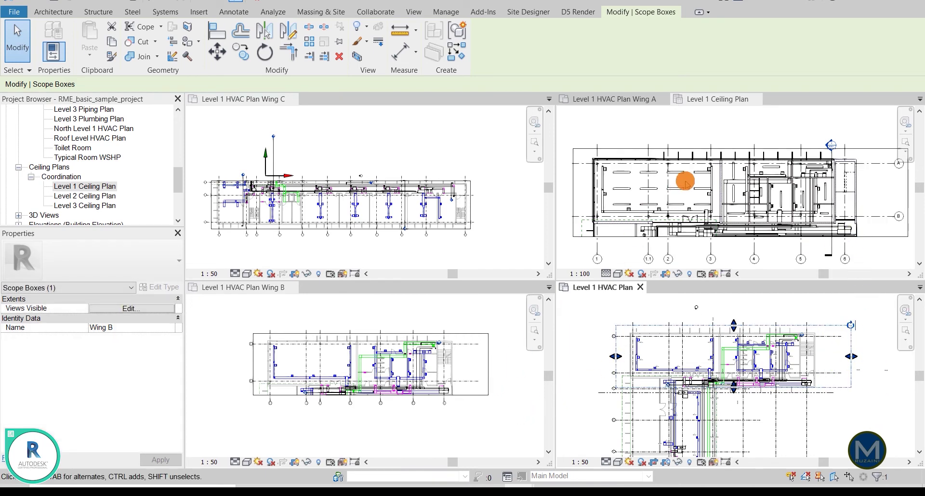
scroll(607, 205, "down", 2)
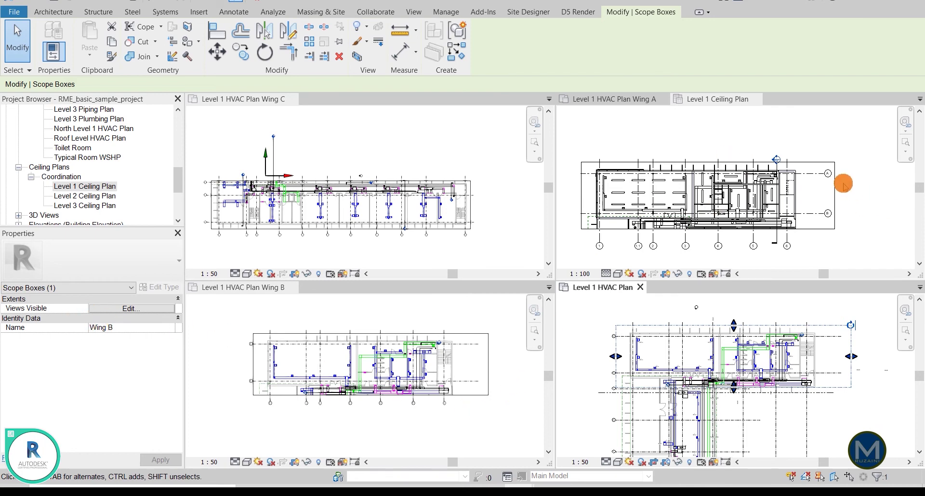
scroll(843, 183, "up", 2)
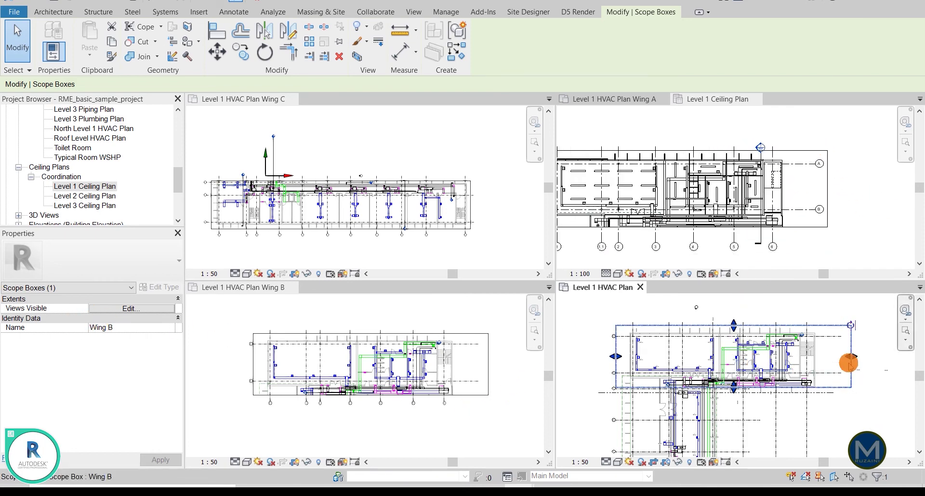
left_click_drag(848, 363, 624, 359)
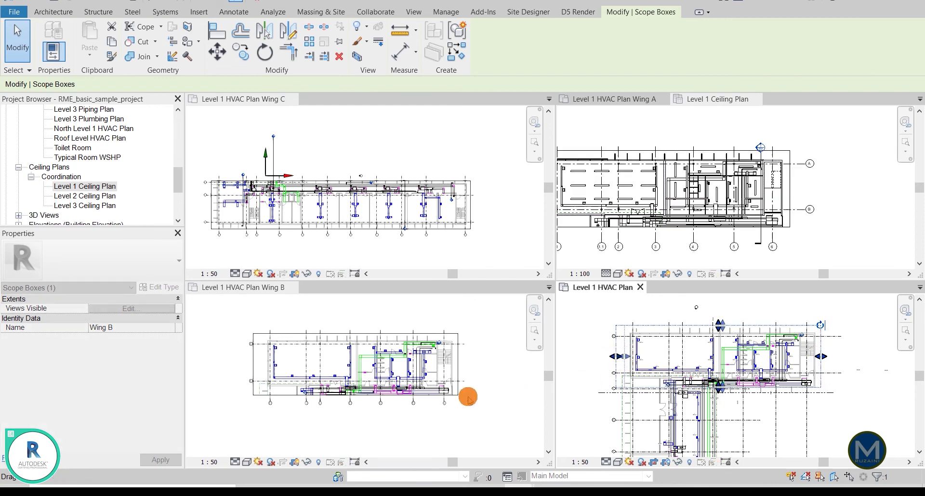
left_click(492, 391)
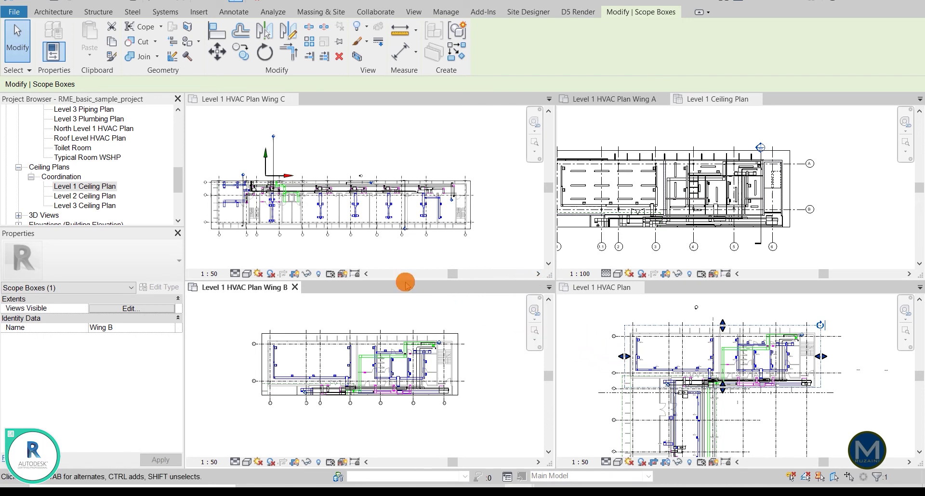
Step: Find the Mechanical 3D views among the project views and open the {3D} view
scroll(111, 141, "up", 3)
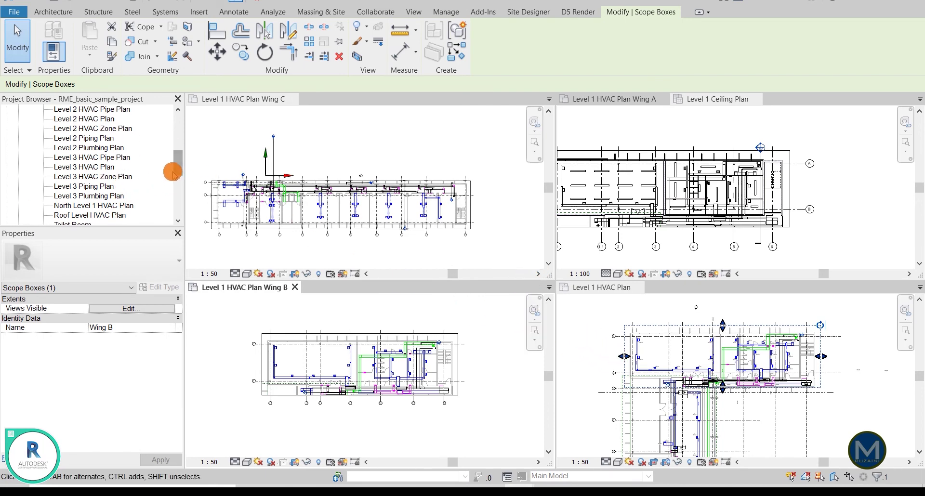
left_click(165, 149)
left_click_drag(169, 157, 164, 189)
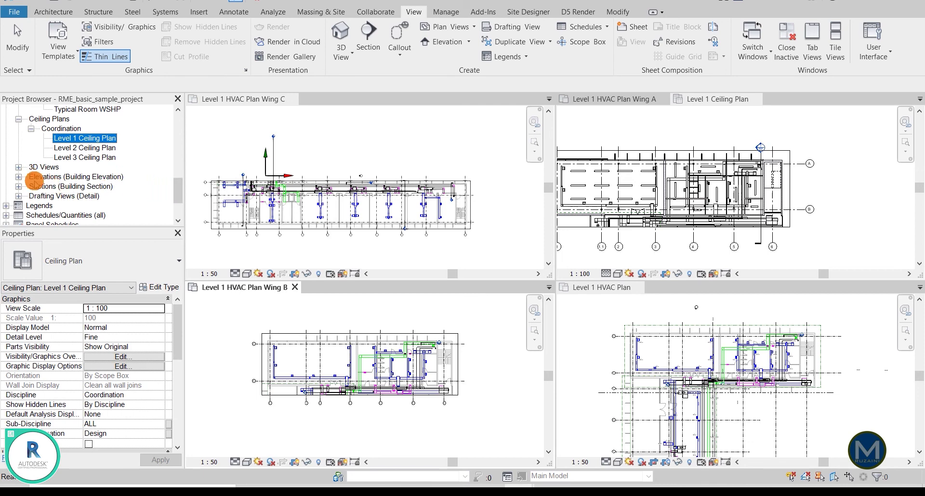
left_click(19, 166)
left_click(31, 186)
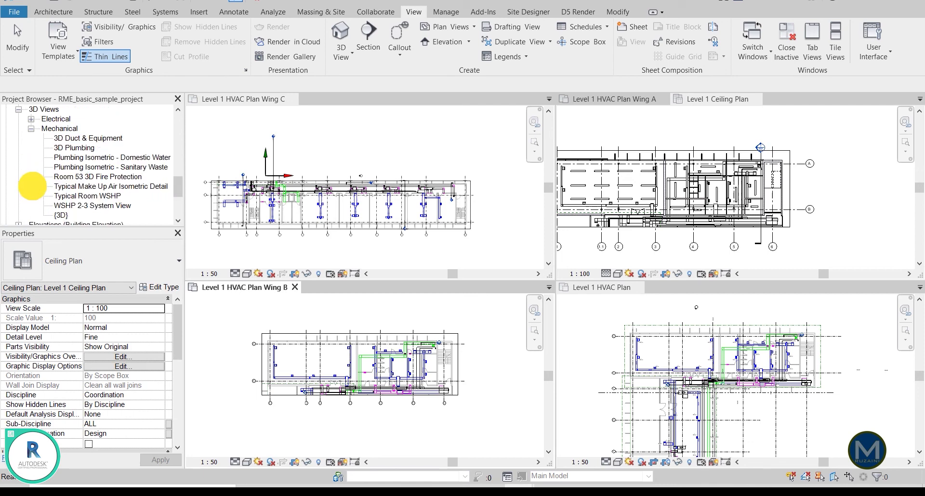
double_click(63, 215)
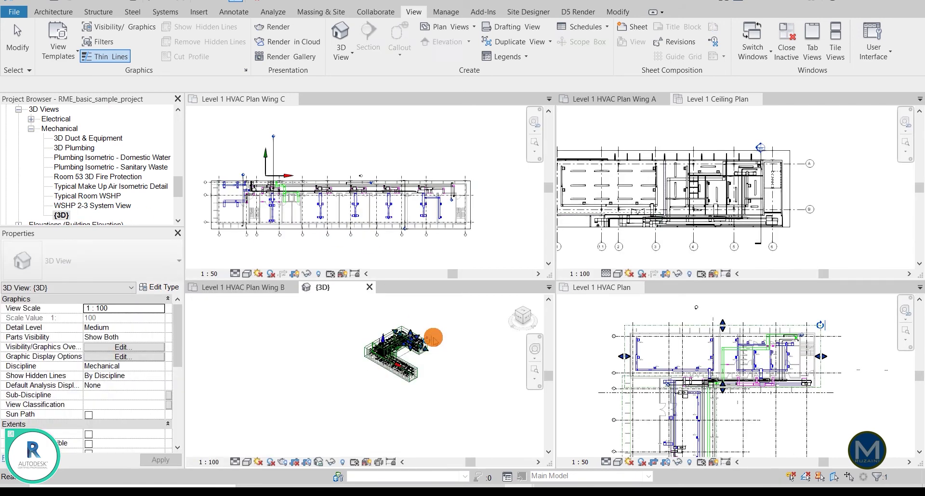
left_click(433, 339)
left_click(461, 415)
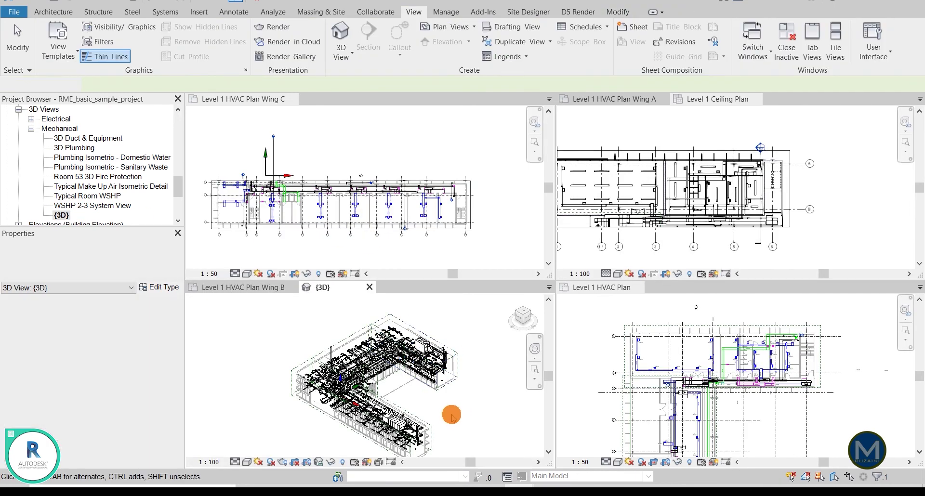
scroll(444, 409, "up", 3)
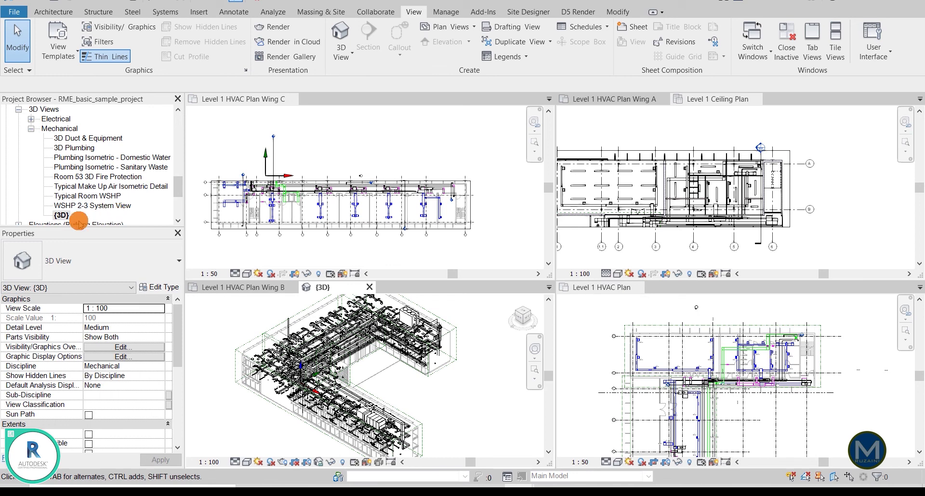
Step: Duplicate the {3D} view as an independent view without detailing
scroll(78, 222, "down", 1)
right_click(61, 205)
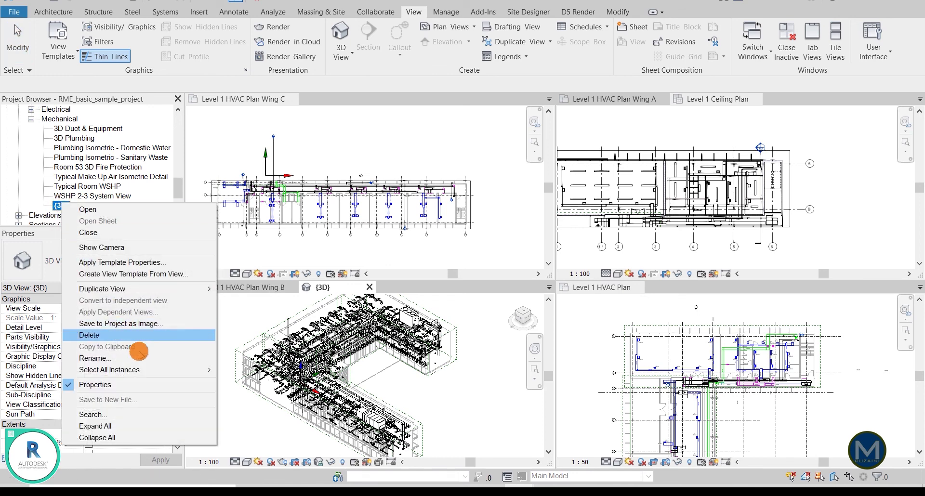
mouse_move(149, 288)
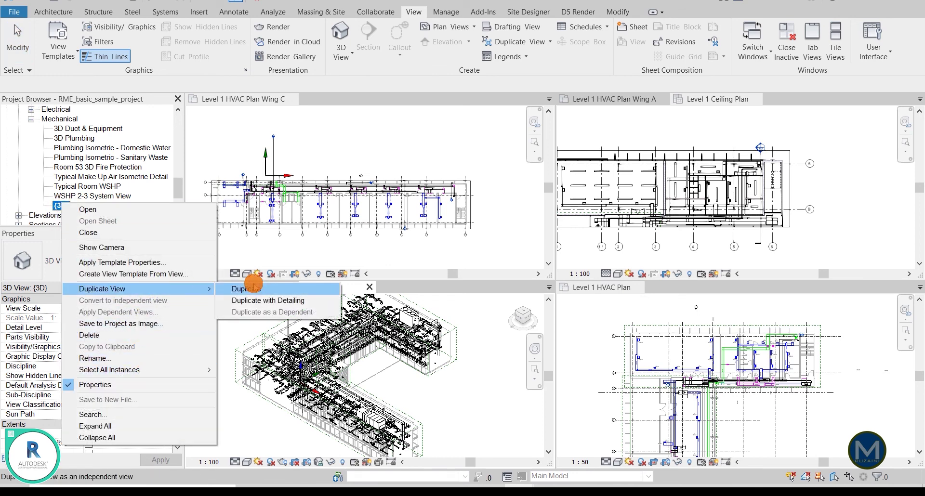
left_click(253, 289)
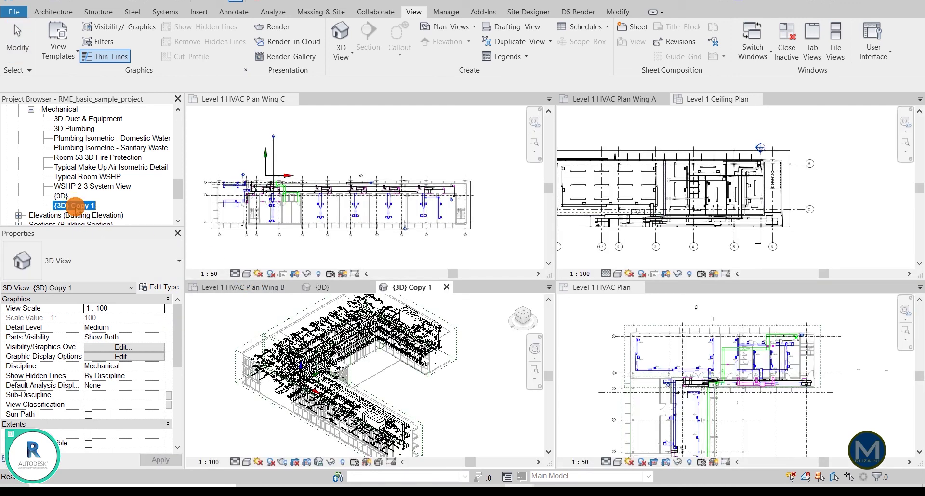
Step: Rename the duplicated 3D view as 3D Wing A
key("Caps_Lock")
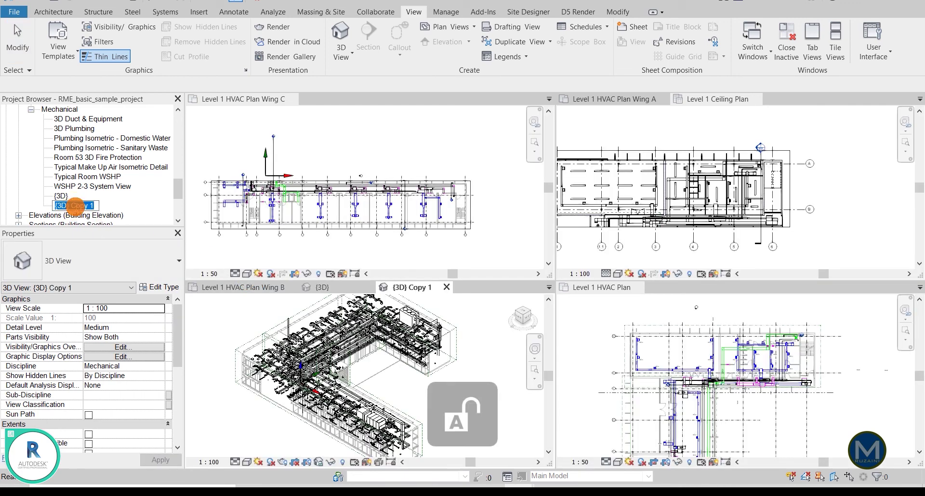
key("Caps_Lock")
type("3D")
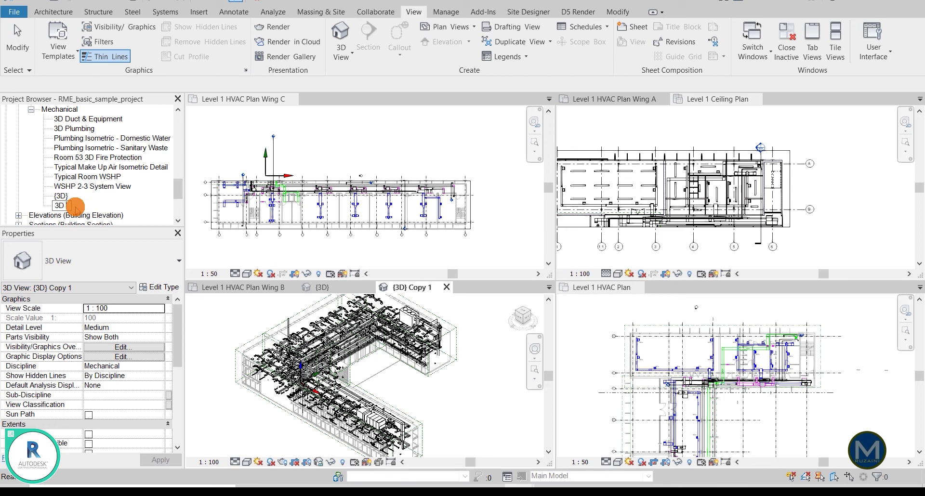
type(" W")
key("Caps_Lock")
type("ing")
key("Caps_Lock")
type("A")
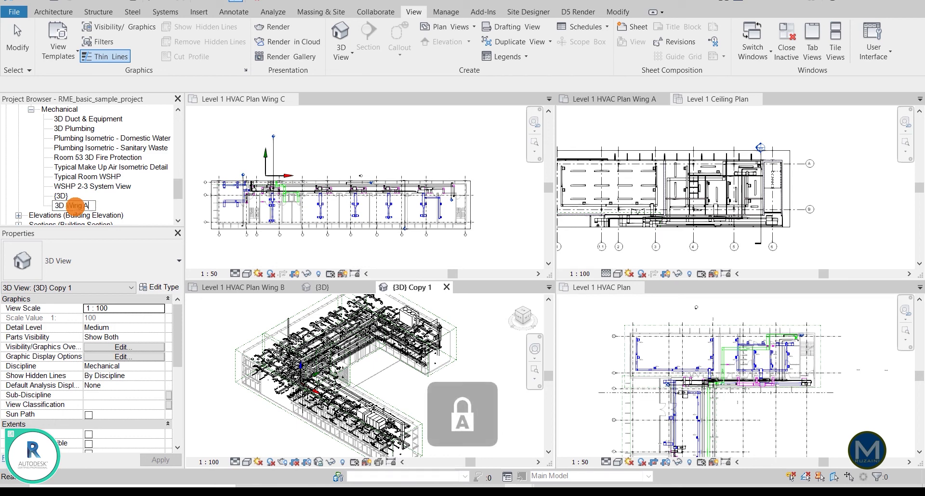
key("Caps_Lock")
left_click(233, 313)
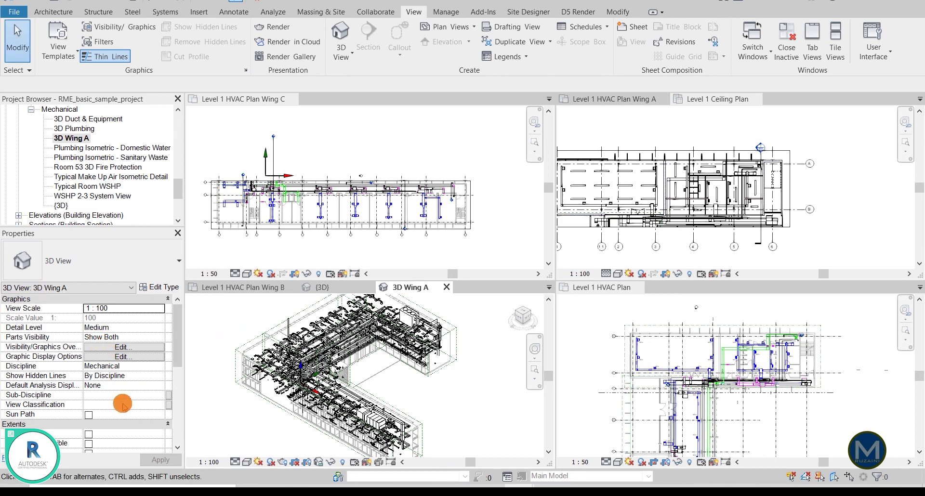
Step: Set the scope box of the 3D Wing A view to Wing A and apply it
scroll(102, 389, "down", 1)
scroll(101, 390, "down", 1)
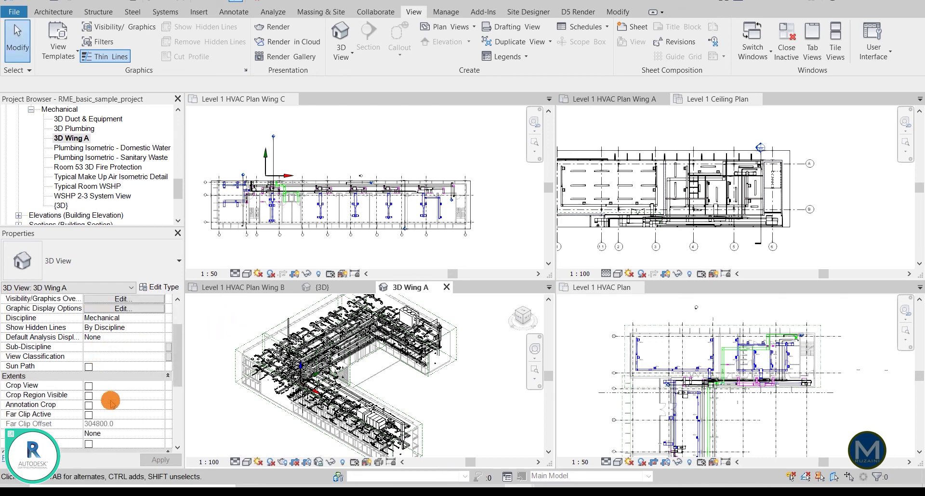
left_click(159, 432)
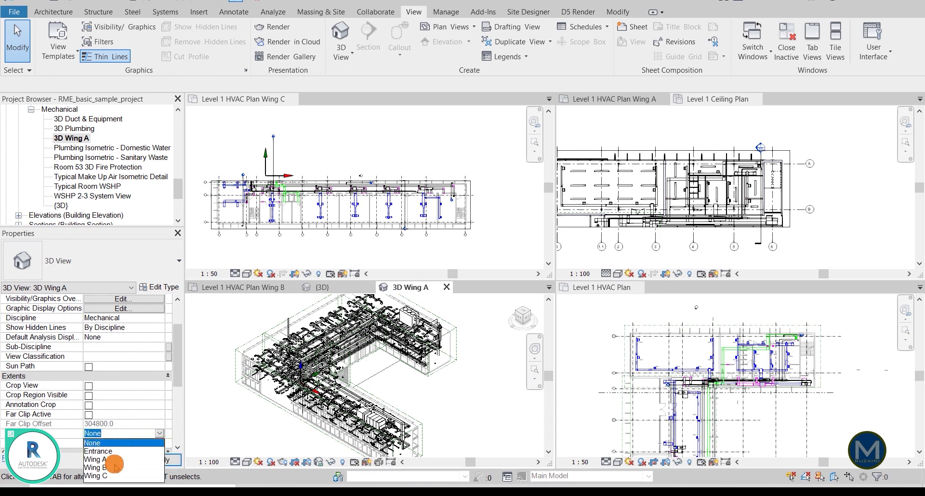
left_click(98, 459)
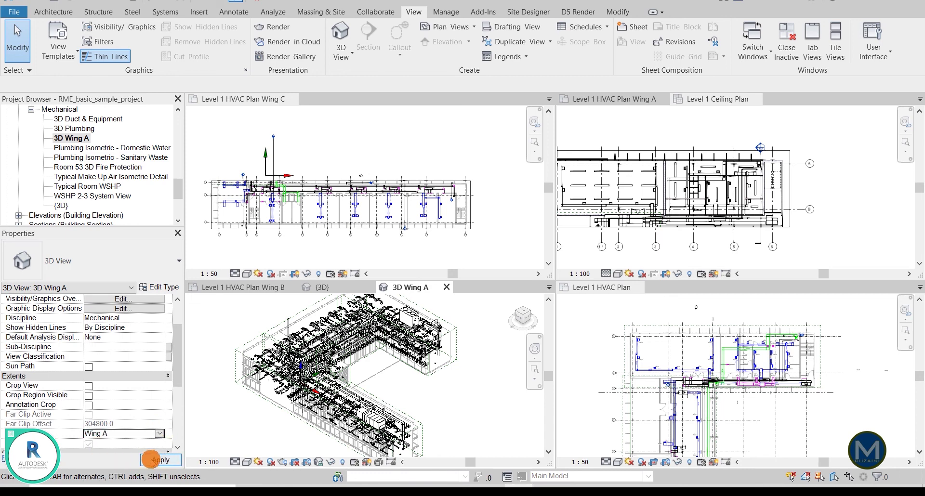
left_click(155, 457)
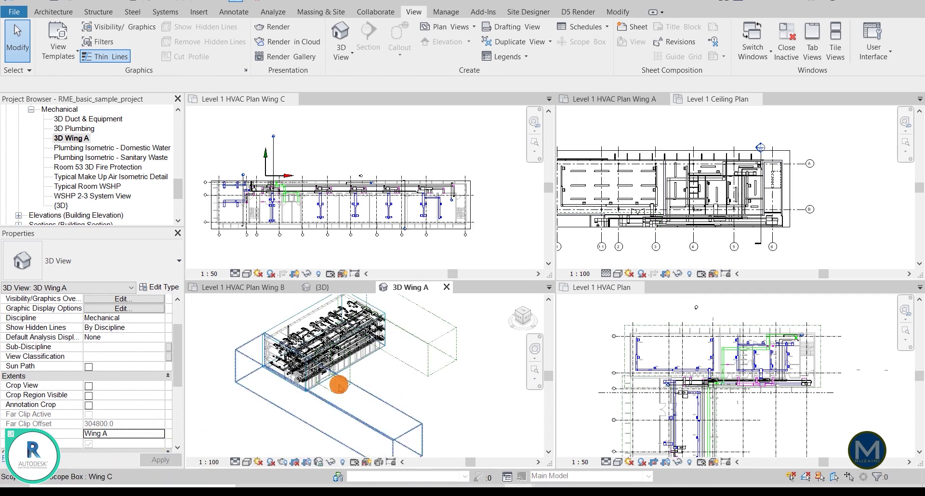
Step: Examine the model in the 3D Wing A view from another angle and select its section box
scroll(296, 350, "up", 3)
mouse_move(398, 346)
middle_mouse_down("shift")
mouse_move(382, 368)
mouse_move(438, 404)
mouse_move(341, 370)
mouse_move(403, 374)
mouse_move(361, 324)
mouse_move(414, 376)
mouse_move(360, 395)
mouse_move(446, 413)
mouse_move(351, 356)
mouse_move(345, 361)
mouse_move(466, 404)
middle_mouse_up("shift")
left_click(415, 381)
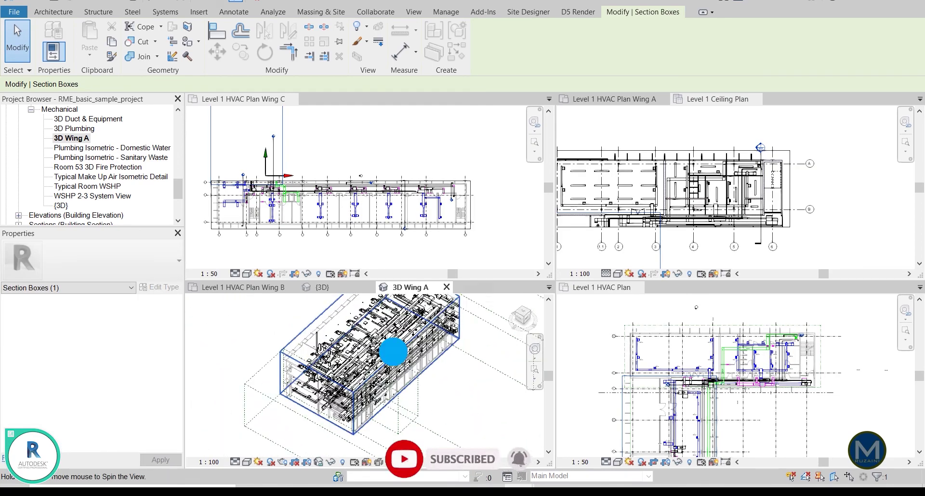